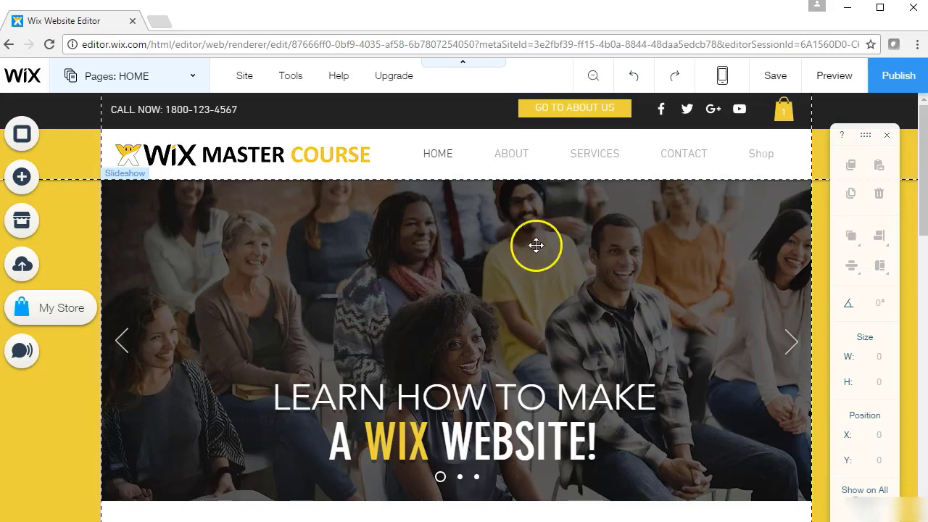
Step: Add the yellow welcome lightbox with the black-and-white patterned border to the home page and dismiss its introductory tip
click(21, 177)
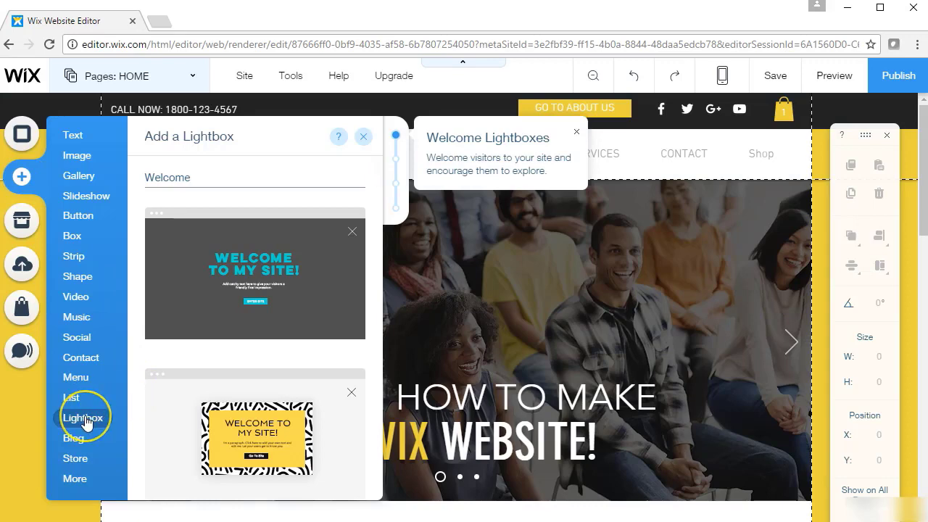
mouse_move(383, 182)
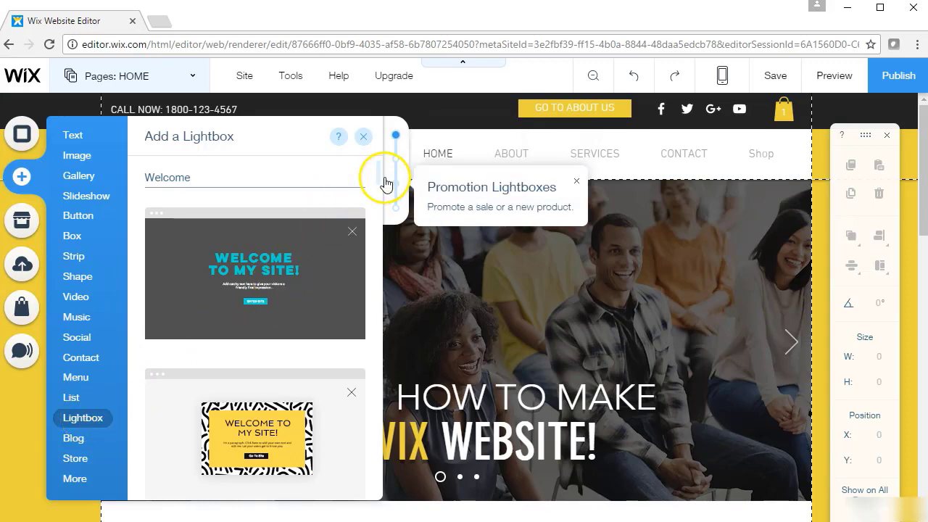
mouse_move(381, 181)
mouse_down()
mouse_move(368, 475)
mouse_move(375, 174)
mouse_move(376, 187)
mouse_up()
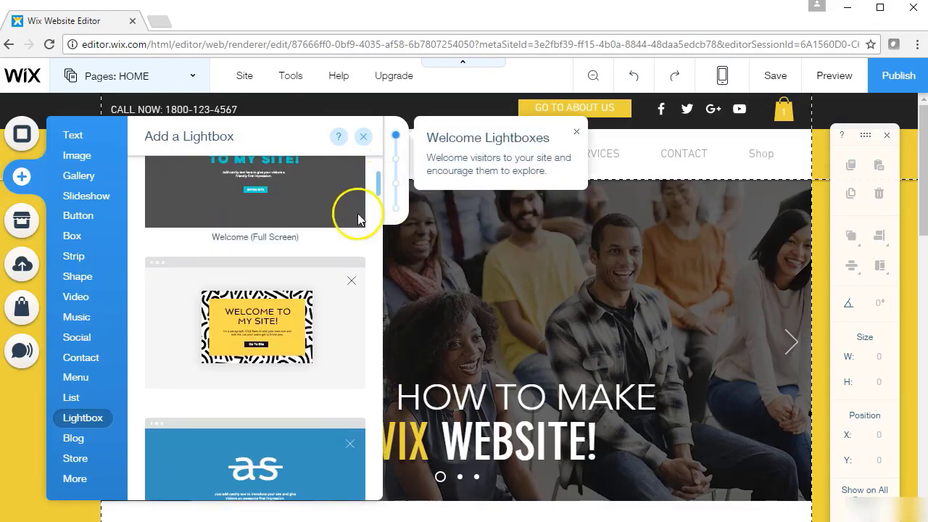
click(278, 347)
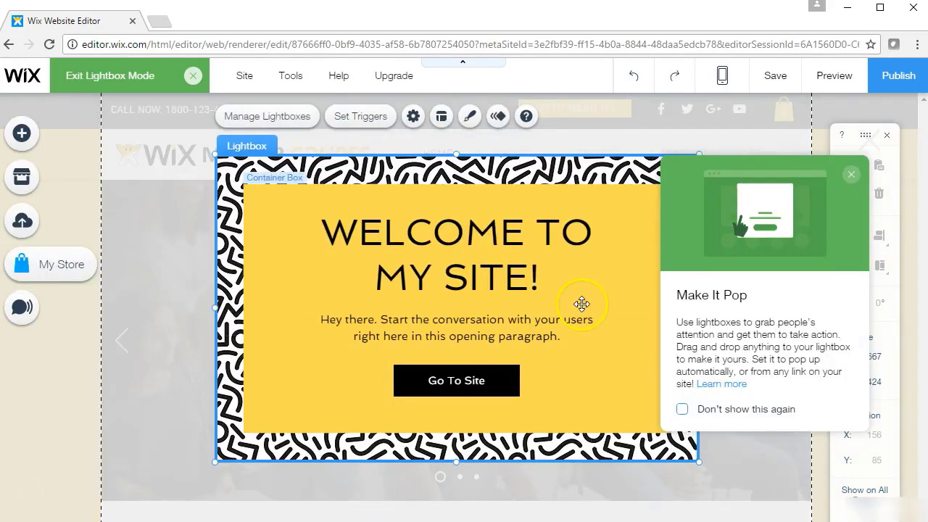
click(851, 174)
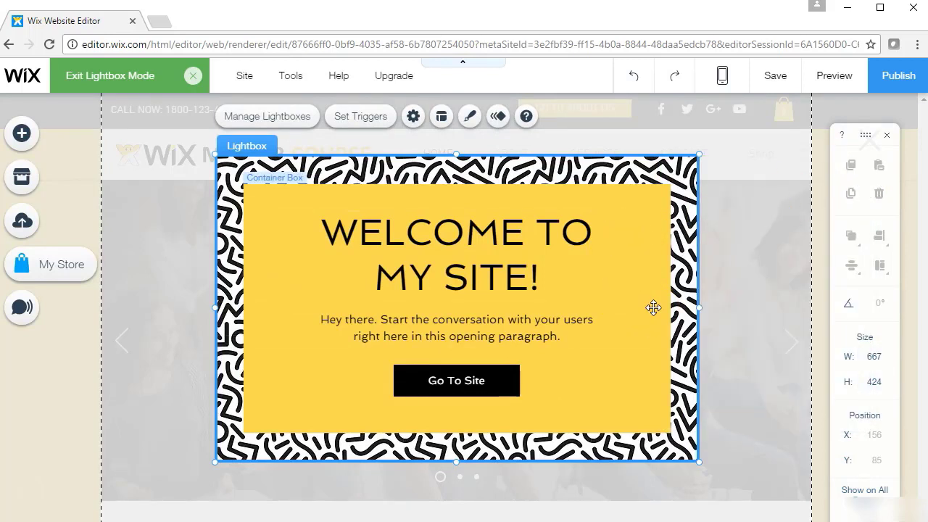
click(803, 266)
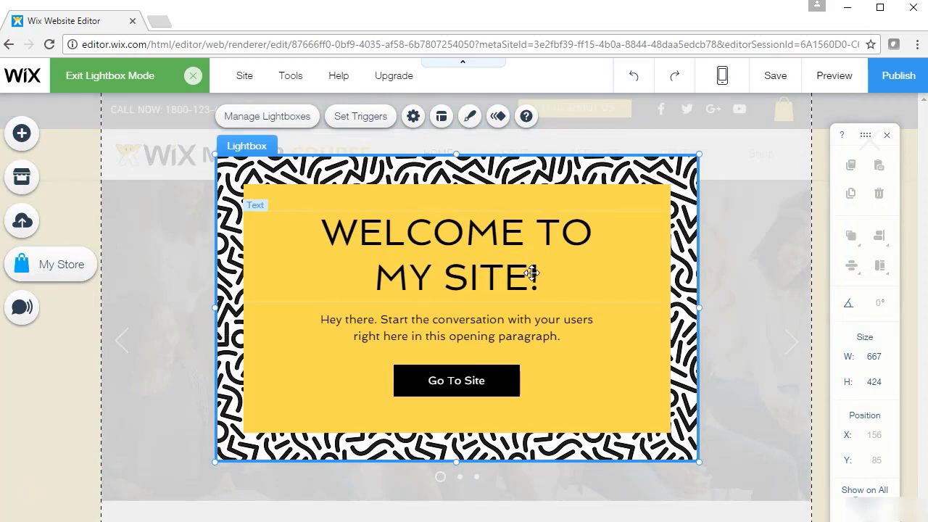
click(499, 351)
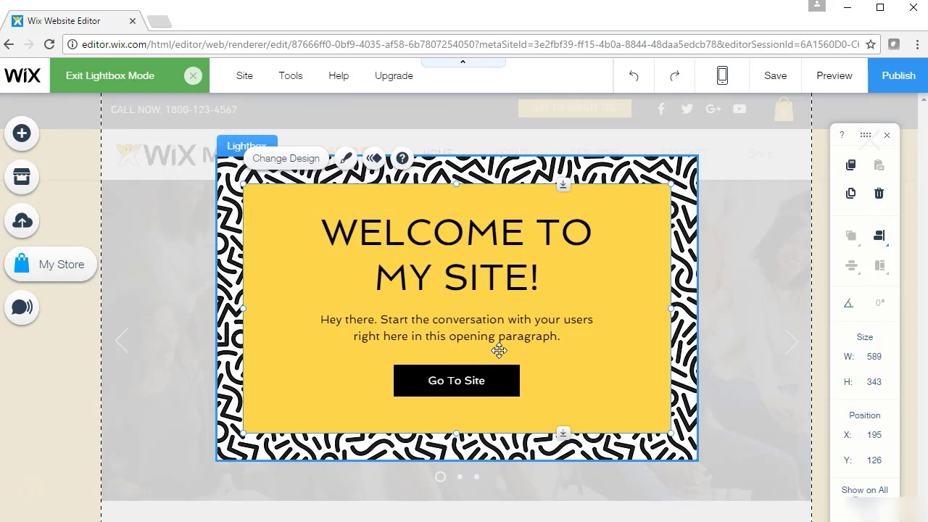
click(29, 138)
click(73, 137)
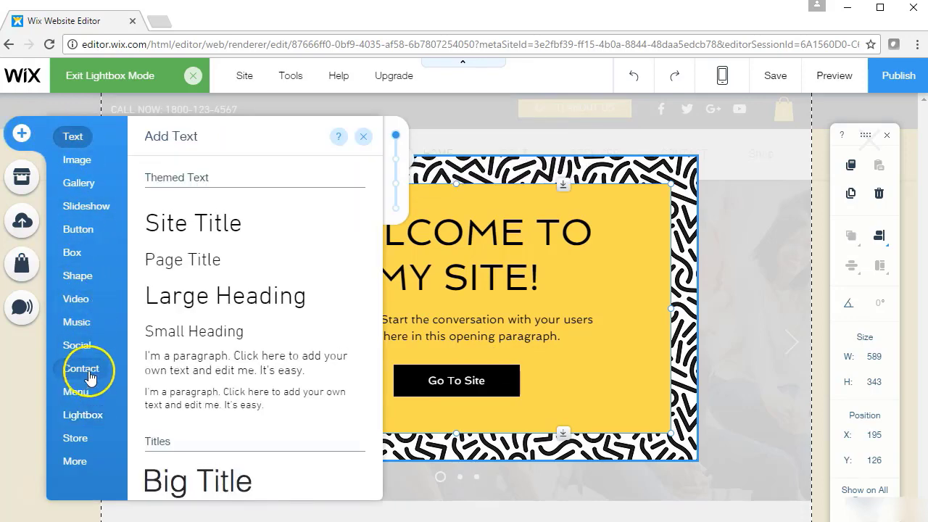
click(577, 263)
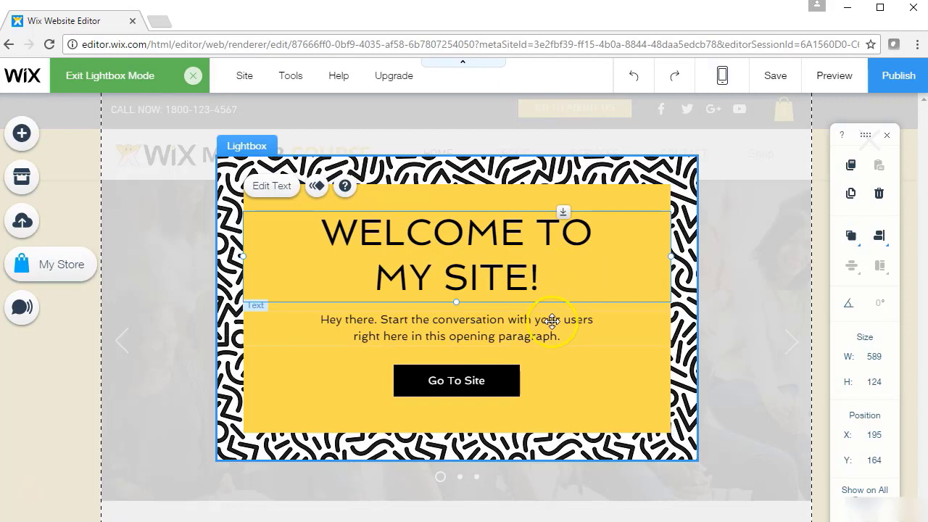
click(514, 375)
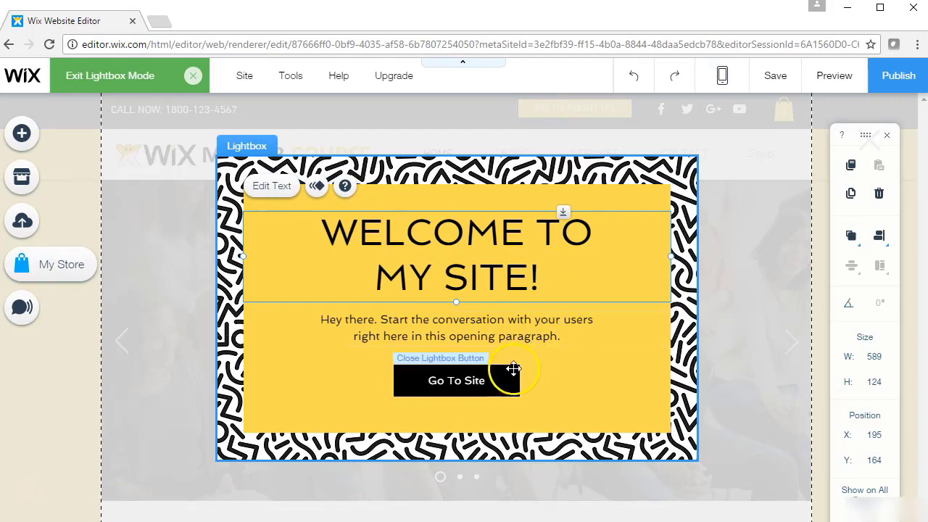
click(606, 206)
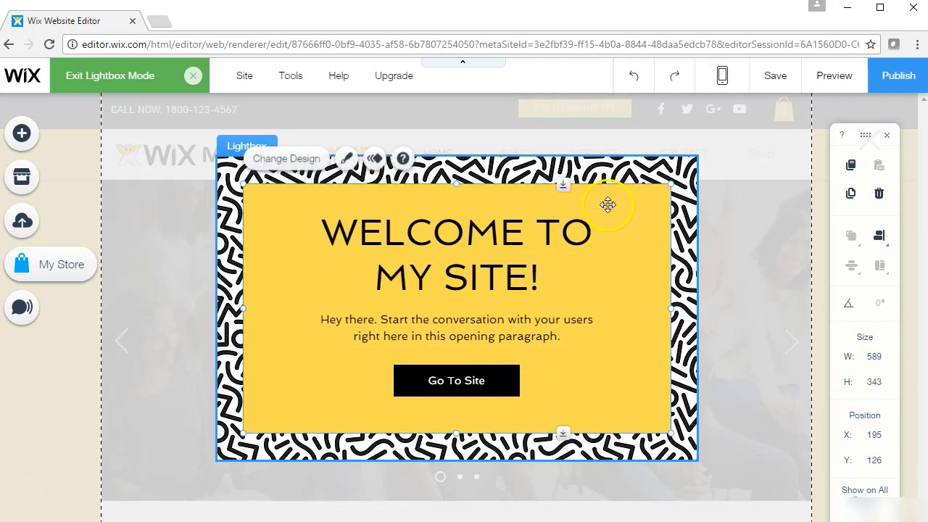
Step: Replace the lightbox heading text with "NEW INFORMATION"
click(528, 235)
click(284, 186)
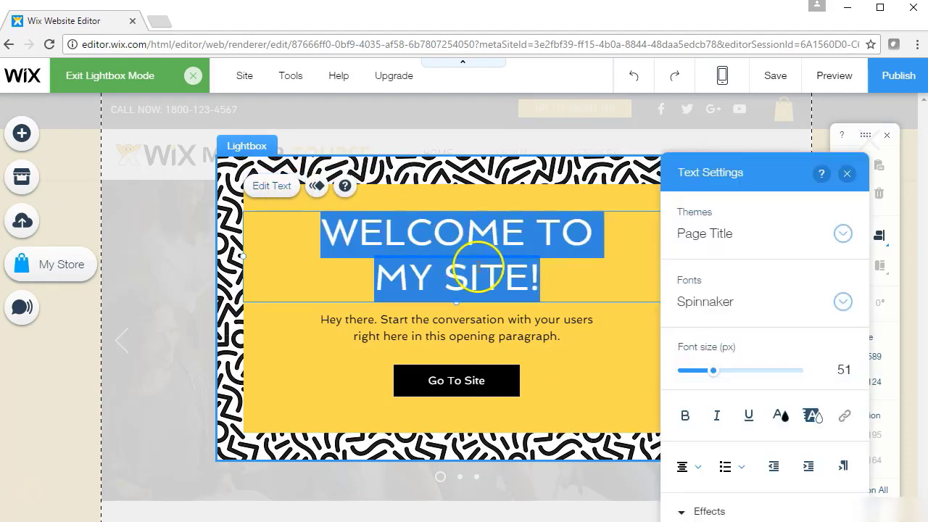
drag(535, 277, 226, 214)
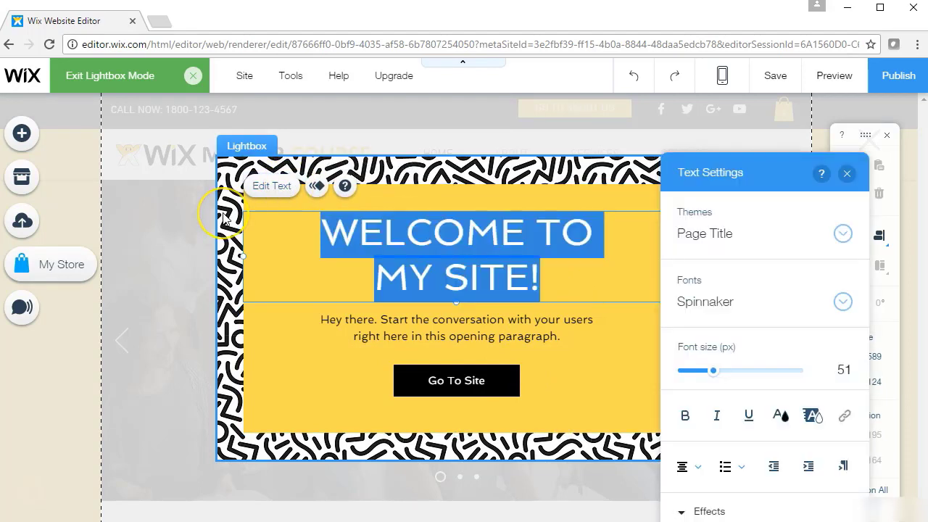
text(NEW INFORMATION)
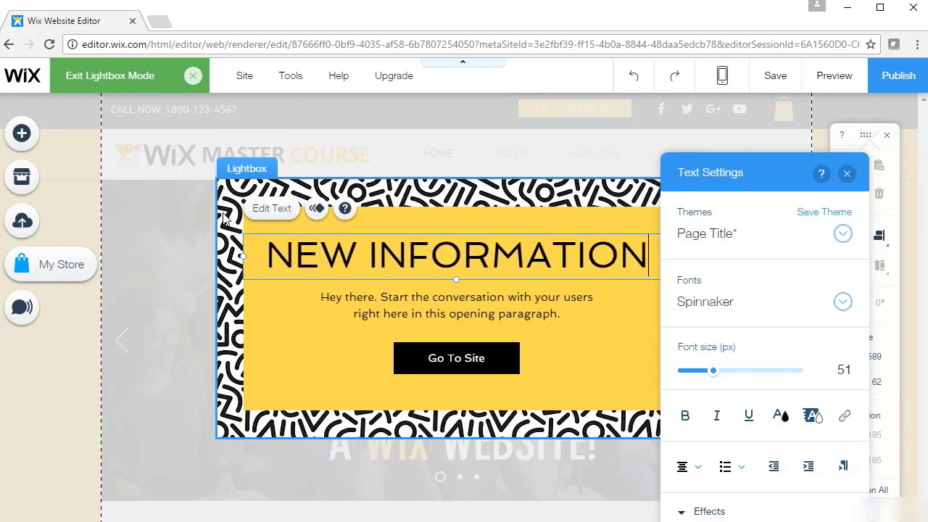
Step: Make the whole paragraph below the lightbox heading bold
click(413, 310)
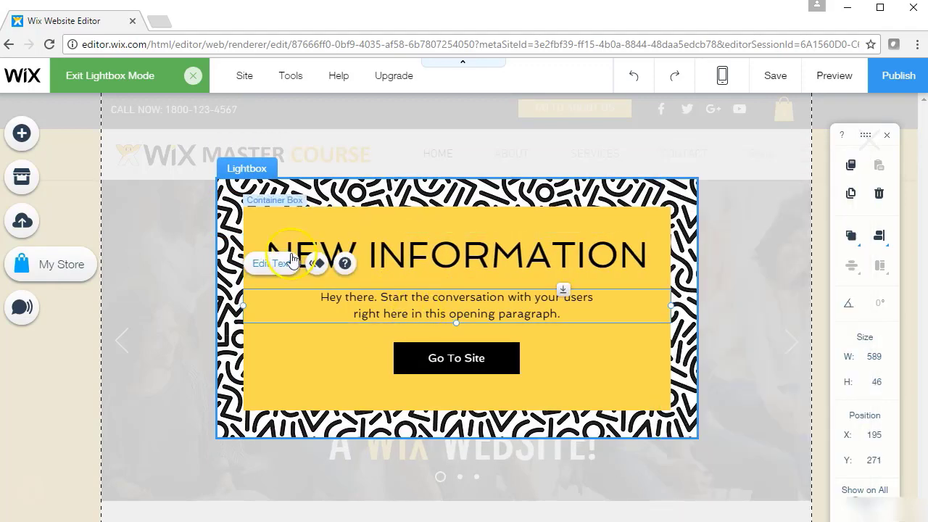
double_click(449, 311)
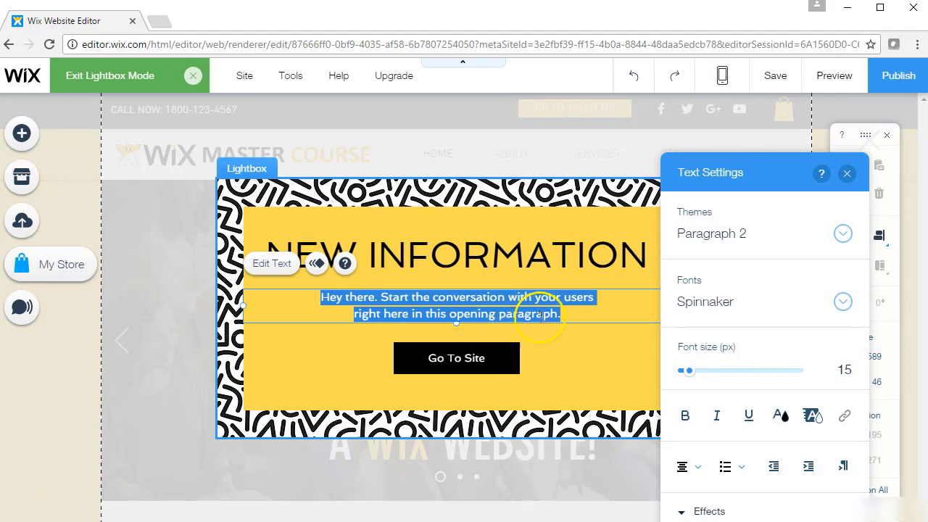
click(685, 416)
click(607, 369)
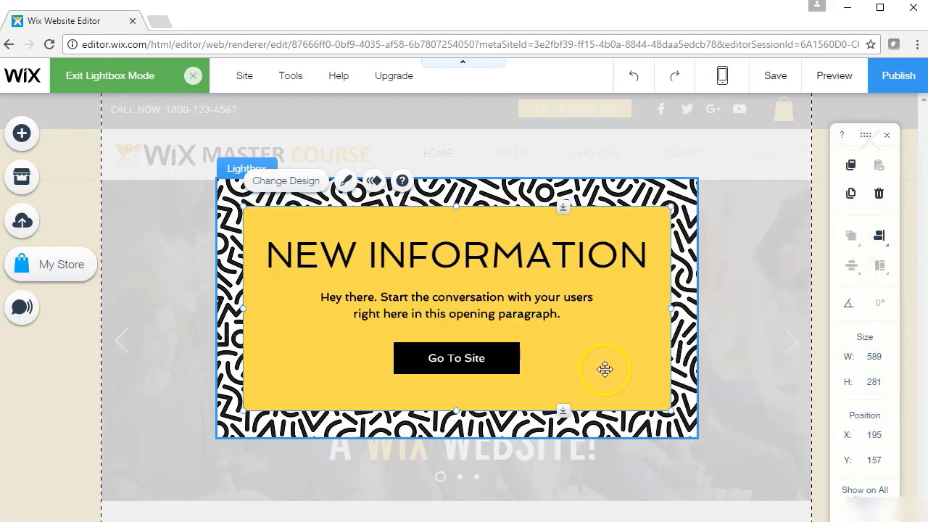
Step: Review the page link options of the Go To Site button without changing them, and delete the button from the lightbox
click(495, 358)
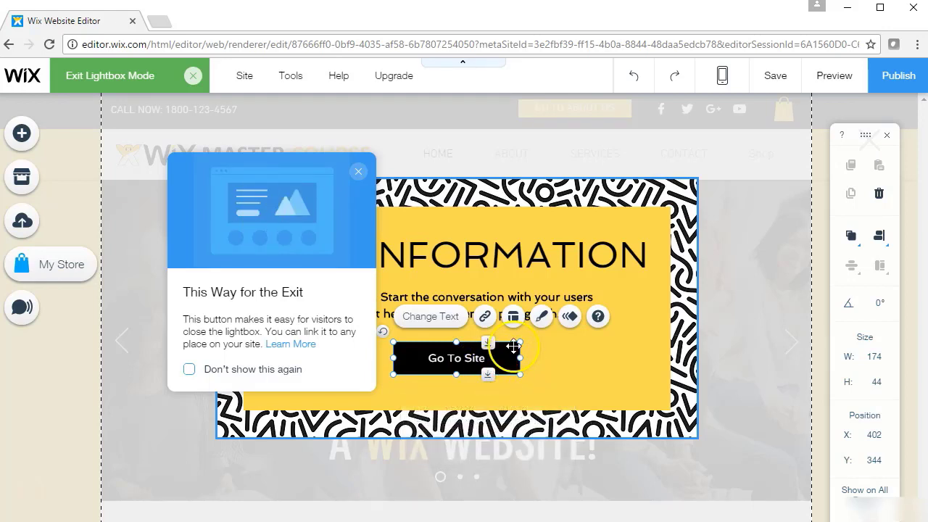
click(485, 323)
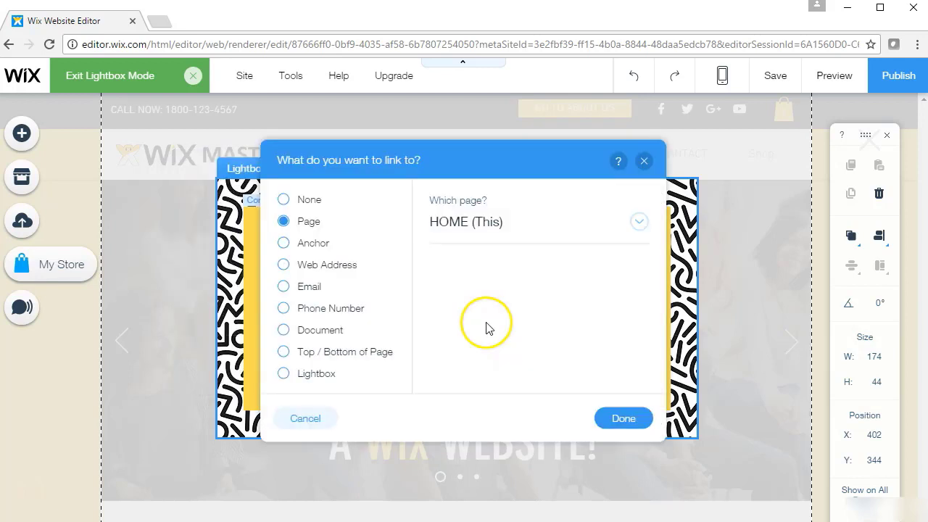
click(472, 230)
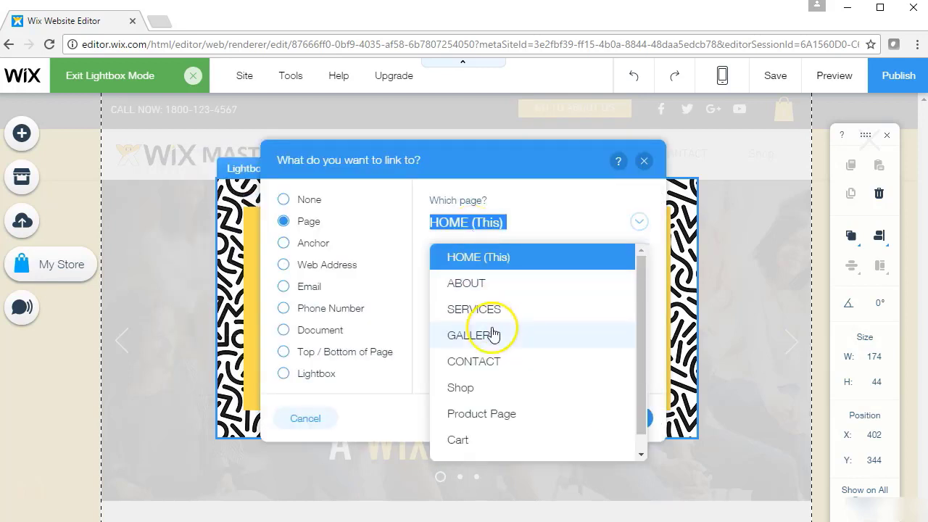
click(540, 229)
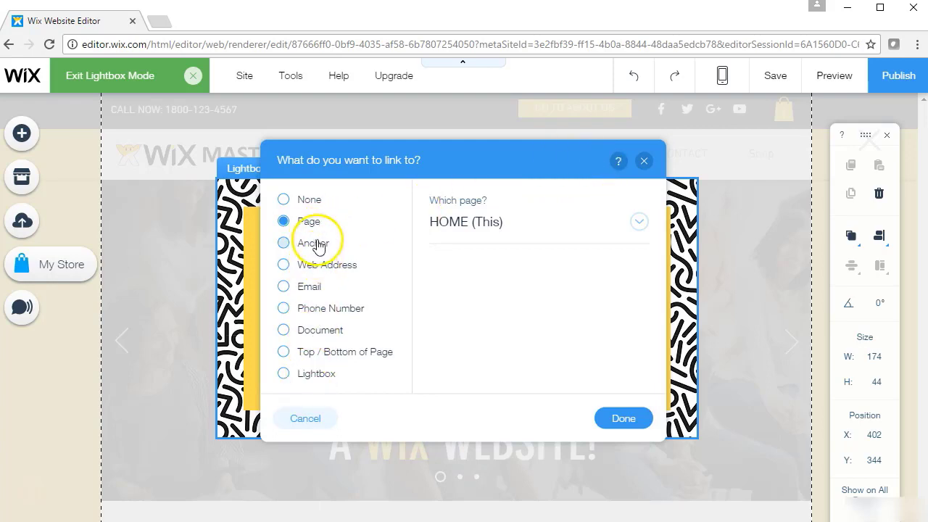
click(644, 160)
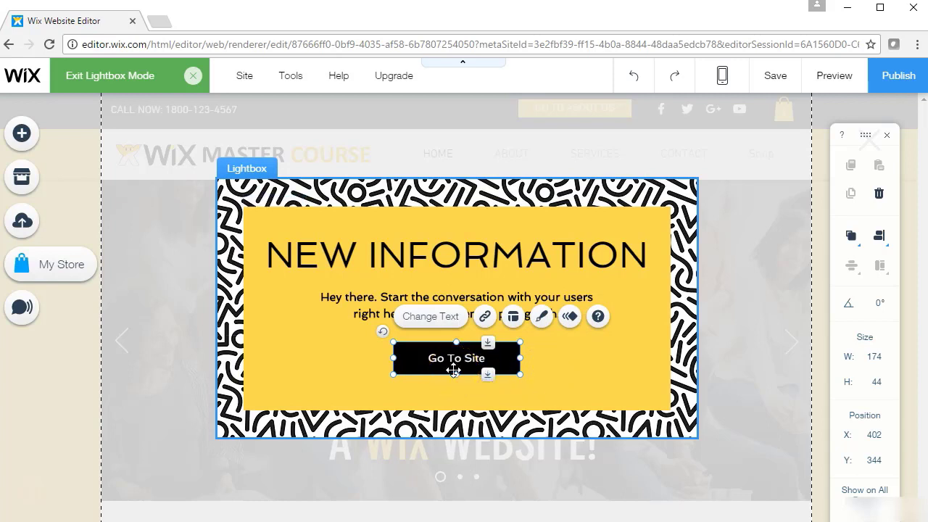
key(Delete)
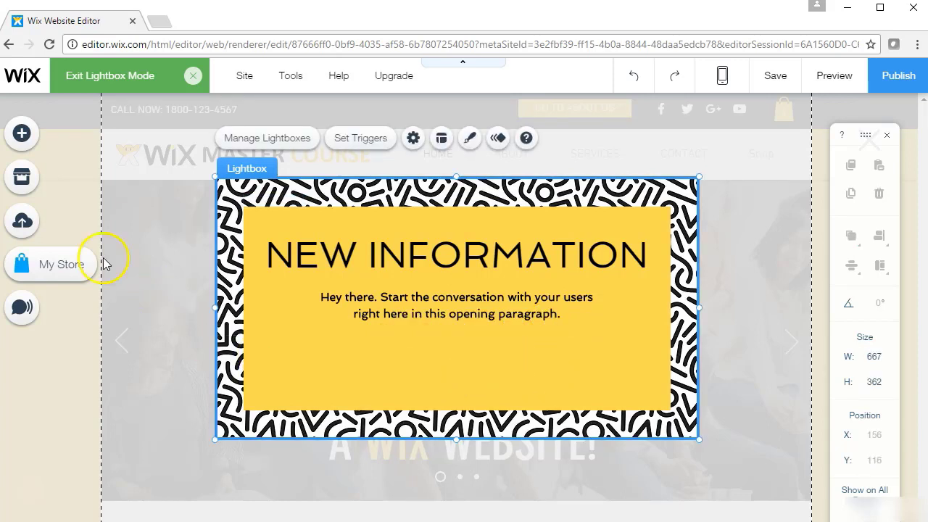
Step: Add the Get Subscribers mailing-list form from the contact tools to the lightbox and move it just below the paragraph
click(23, 133)
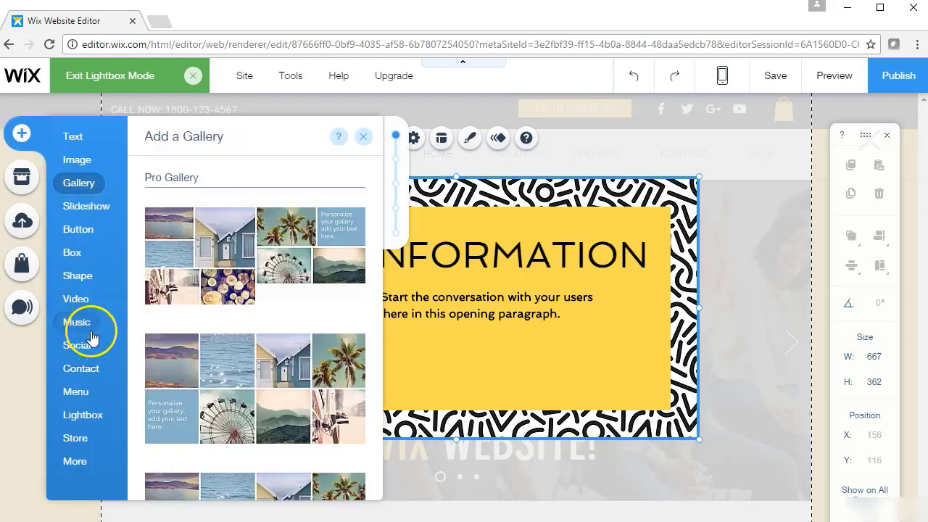
click(83, 370)
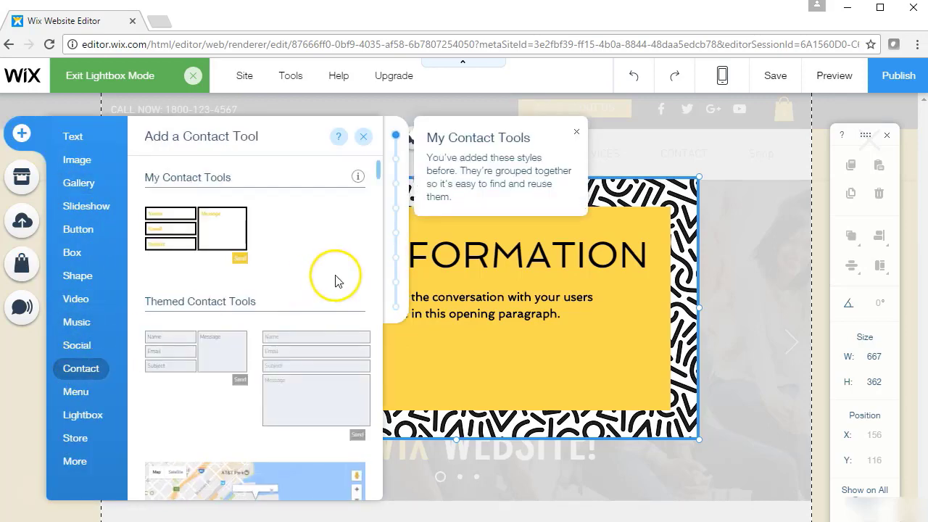
drag(379, 172, 376, 186)
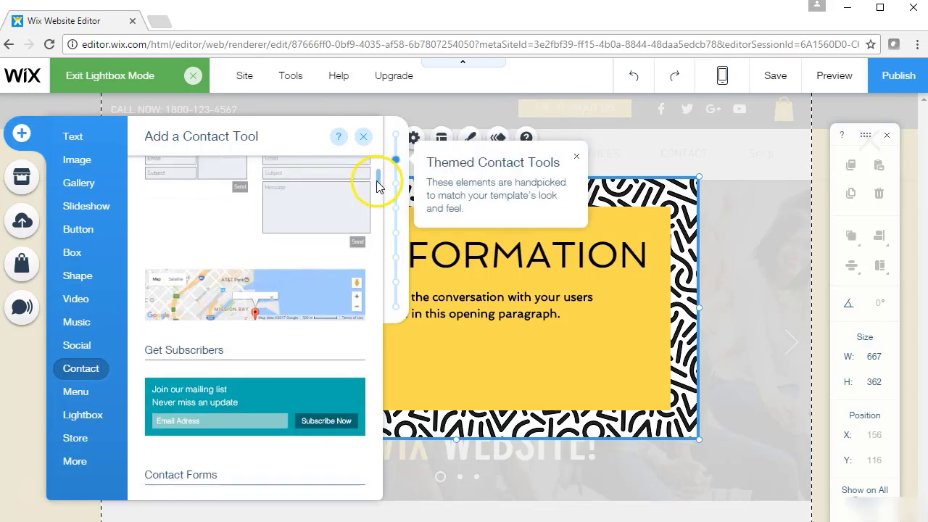
scroll(376, 187, down, 2)
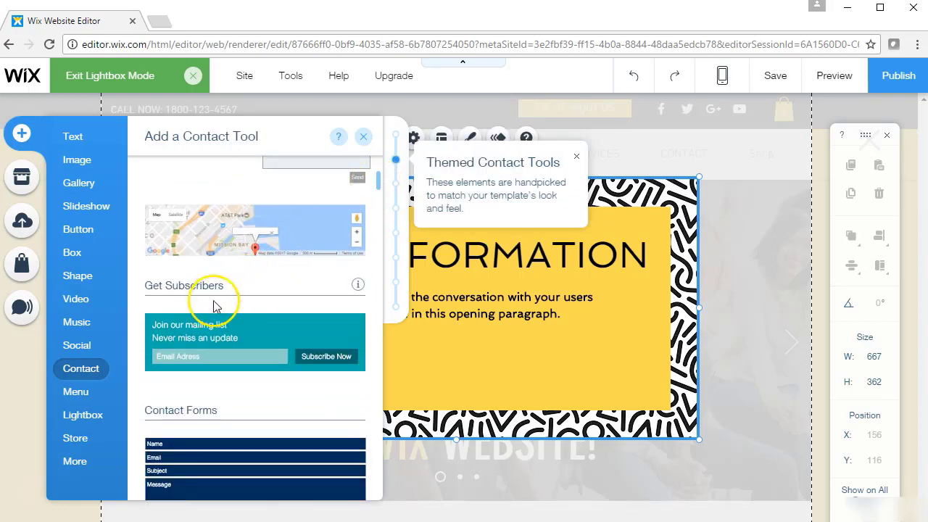
click(206, 335)
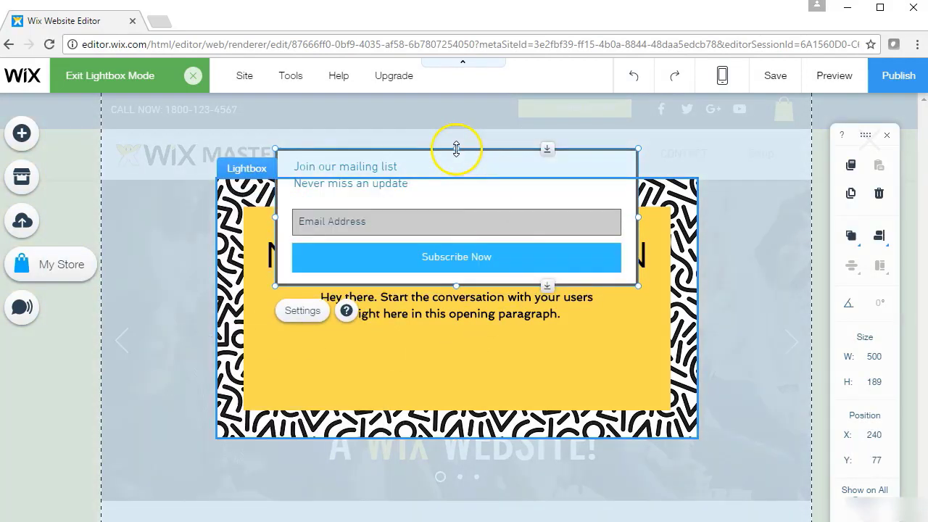
drag(456, 149, 466, 360)
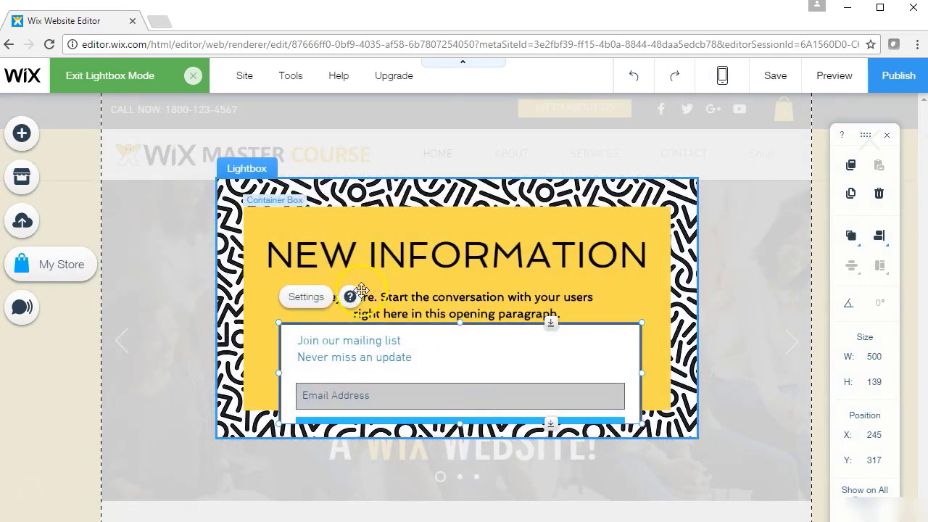
Step: Set the subscriber form's layout to Horizontal and close its settings
click(314, 300)
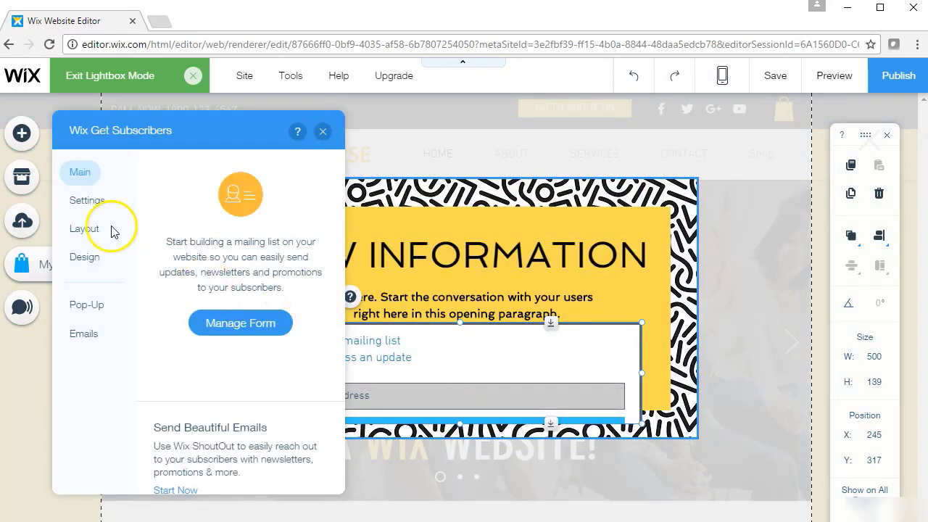
click(96, 234)
click(168, 226)
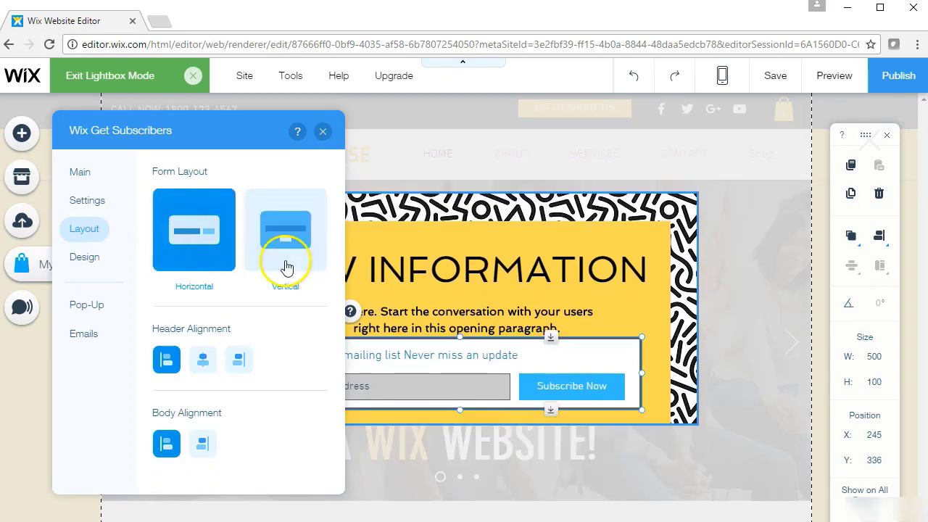
click(552, 317)
Step: Extend the yellow container box to a height of about 316 and centre the subscriber form in it at about X 240, Y 338
click(641, 227)
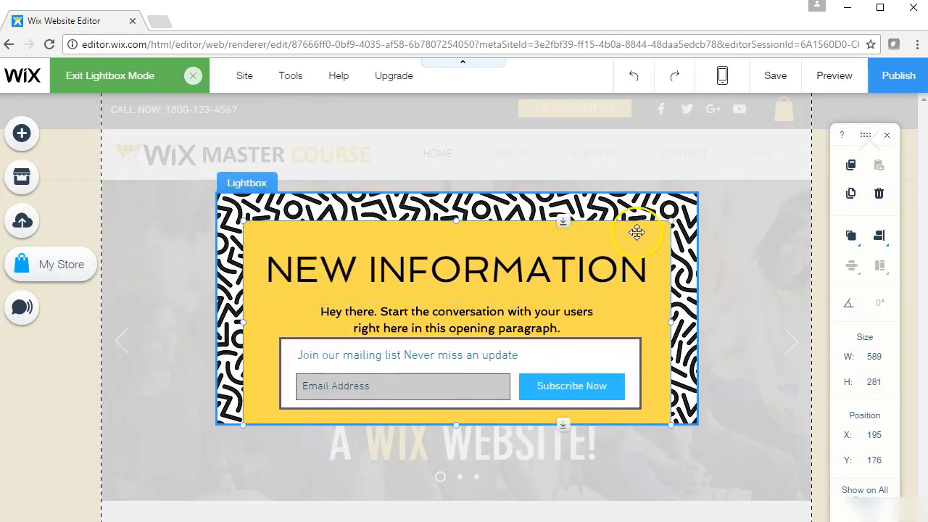
click(644, 217)
click(610, 416)
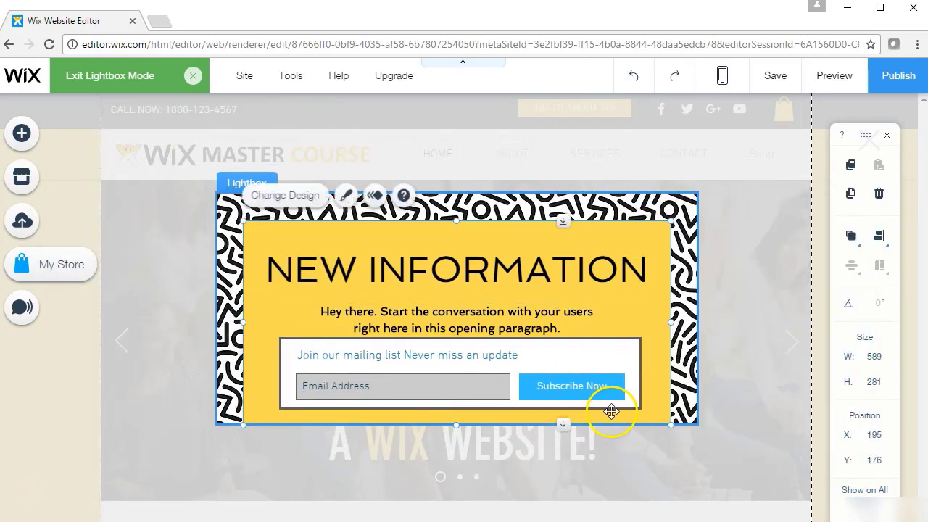
drag(559, 428, 563, 448)
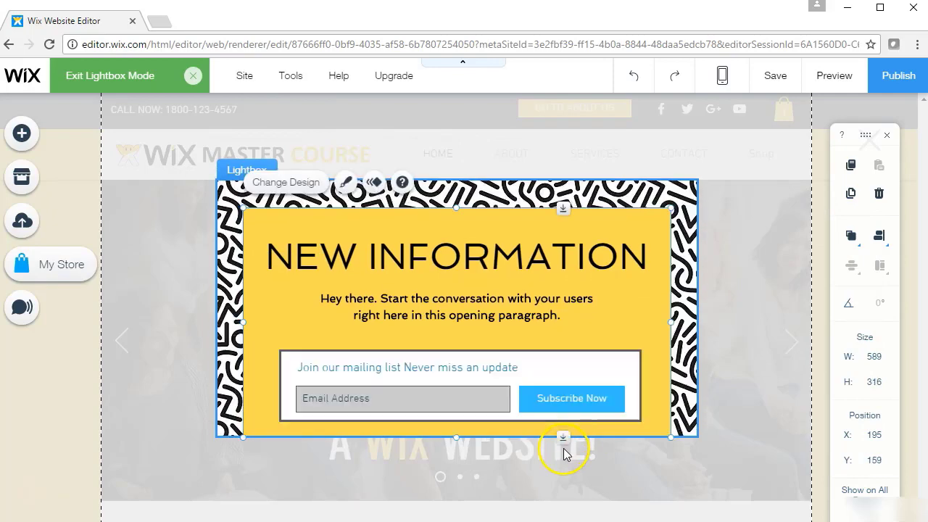
mouse_move(537, 381)
mouse_down()
mouse_move(534, 369)
mouse_move(558, 348)
mouse_move(545, 385)
mouse_move(541, 374)
mouse_up()
click(684, 215)
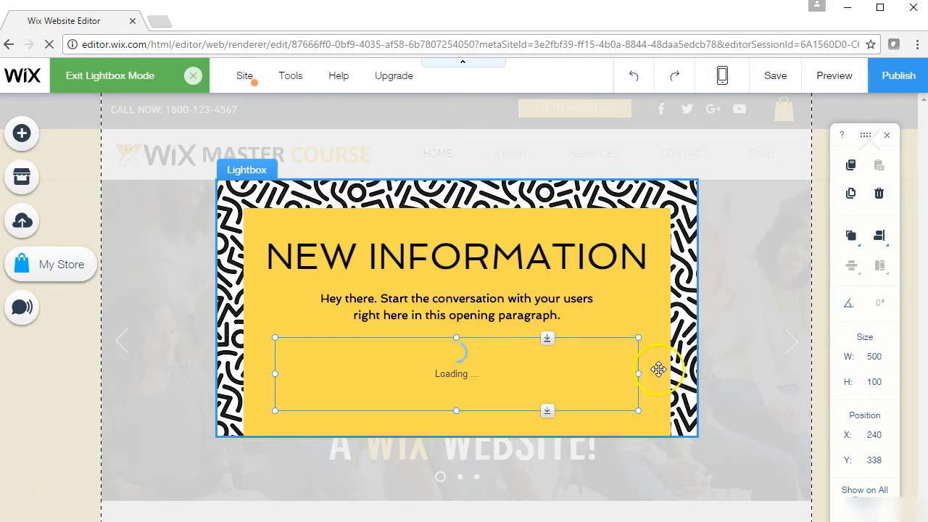
Step: Move the yellow container box with its text and subscriber form up until it sits vertically centred in the lightbox
click(663, 371)
drag(659, 302, 661, 293)
drag(656, 218, 655, 202)
click(726, 246)
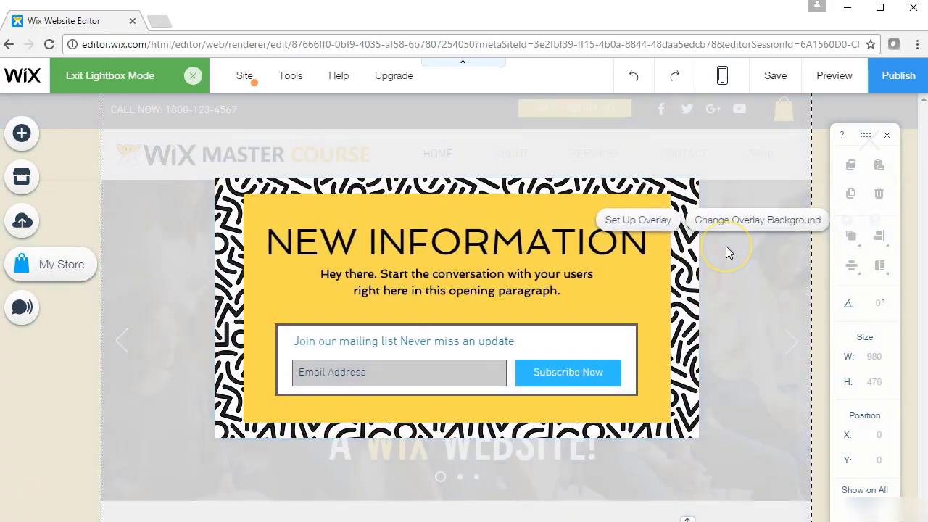
Step: Change the lightbox background from the pattern to solid black (#000000) and close the background settings
click(694, 254)
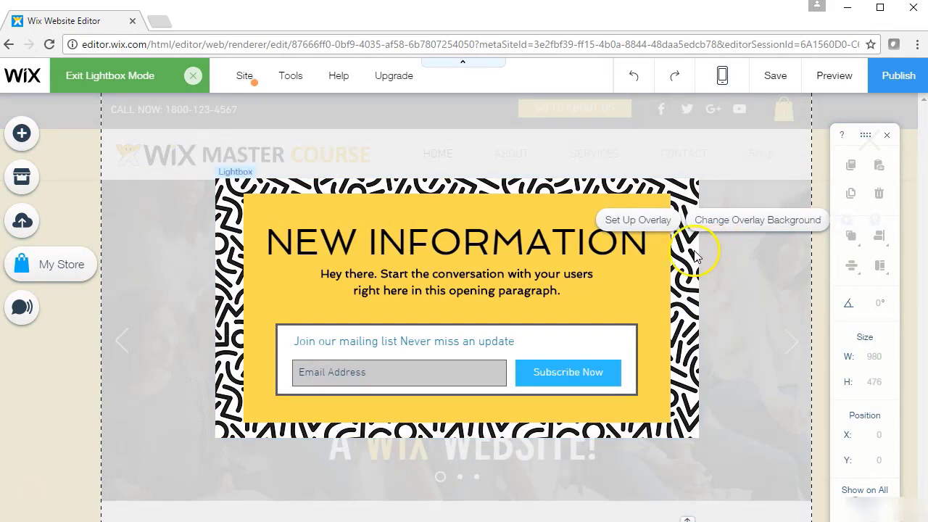
click(690, 254)
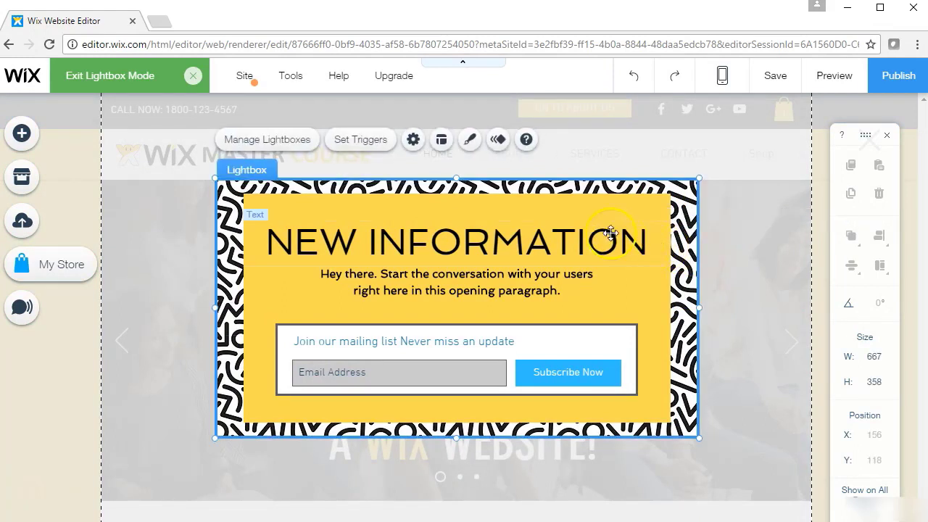
click(472, 144)
click(689, 298)
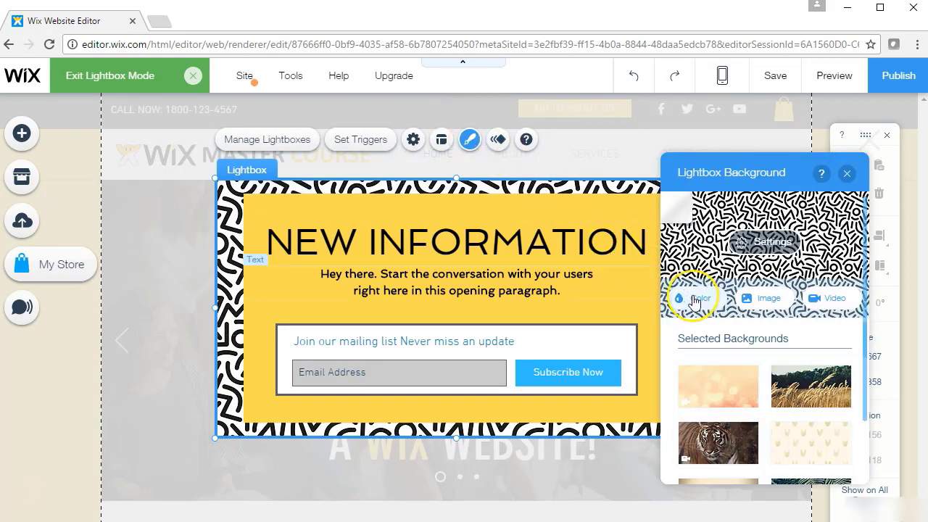
click(733, 408)
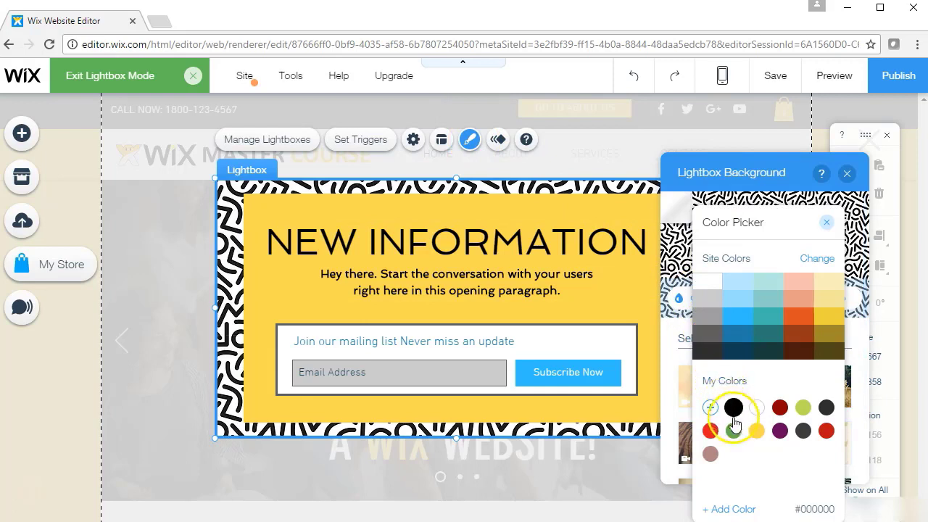
click(825, 222)
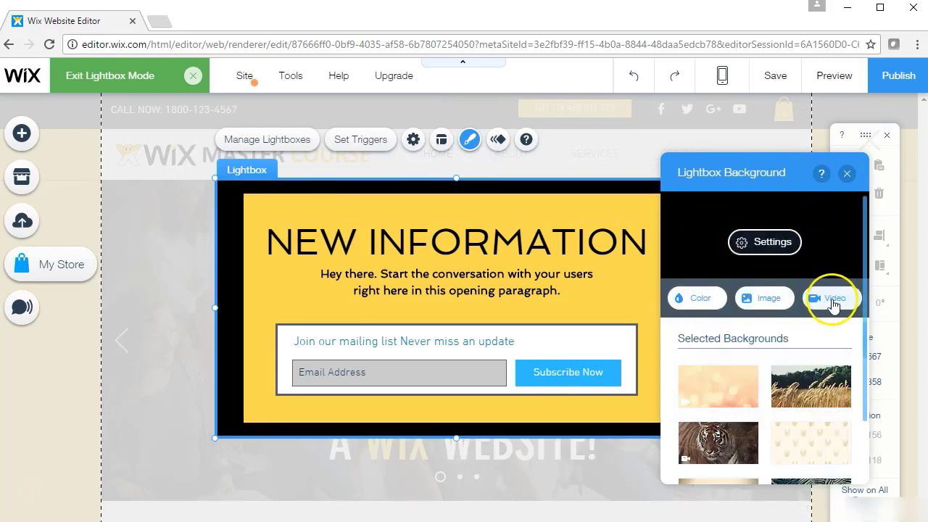
click(847, 174)
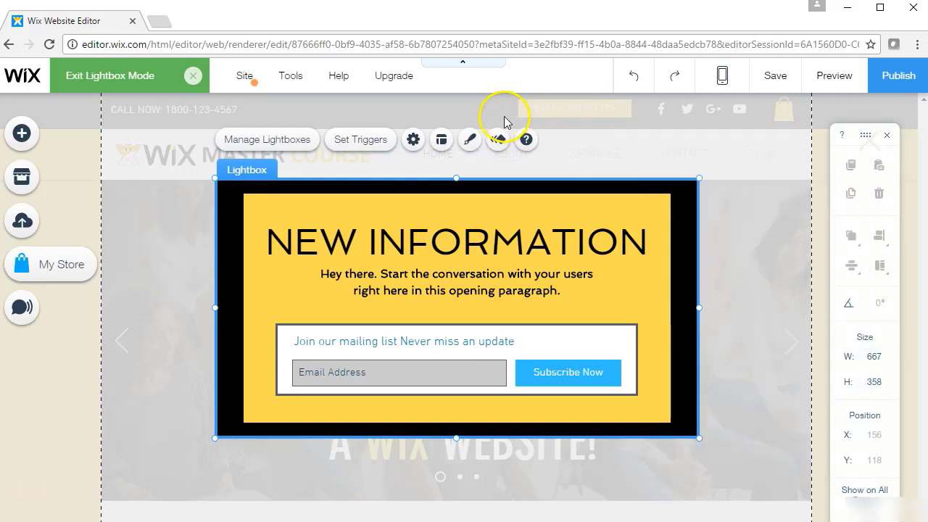
Step: Review the lightbox's position layout options and the list of pages on which it is automatically displayed
click(442, 145)
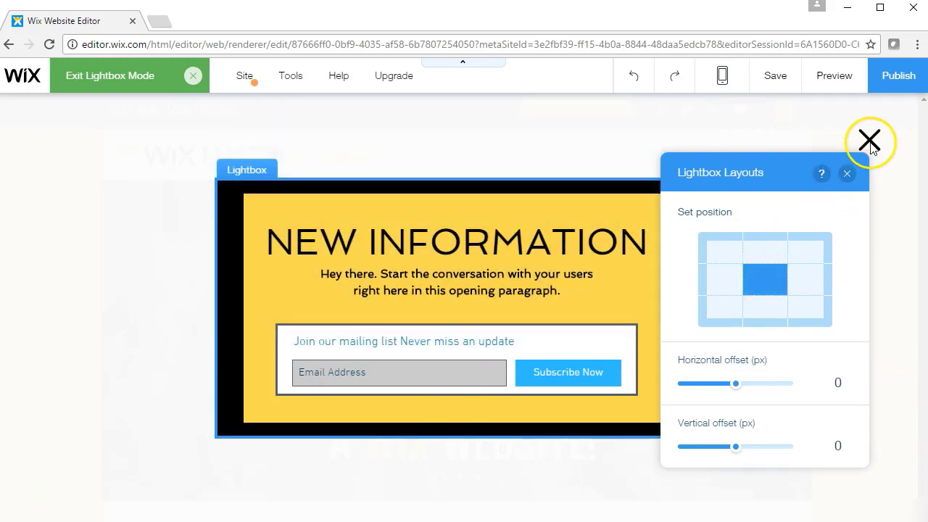
click(847, 172)
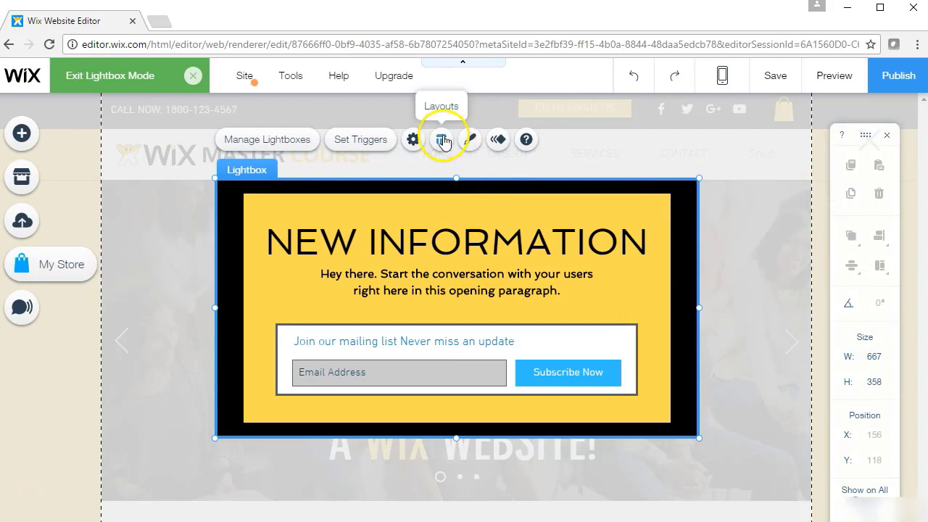
click(413, 140)
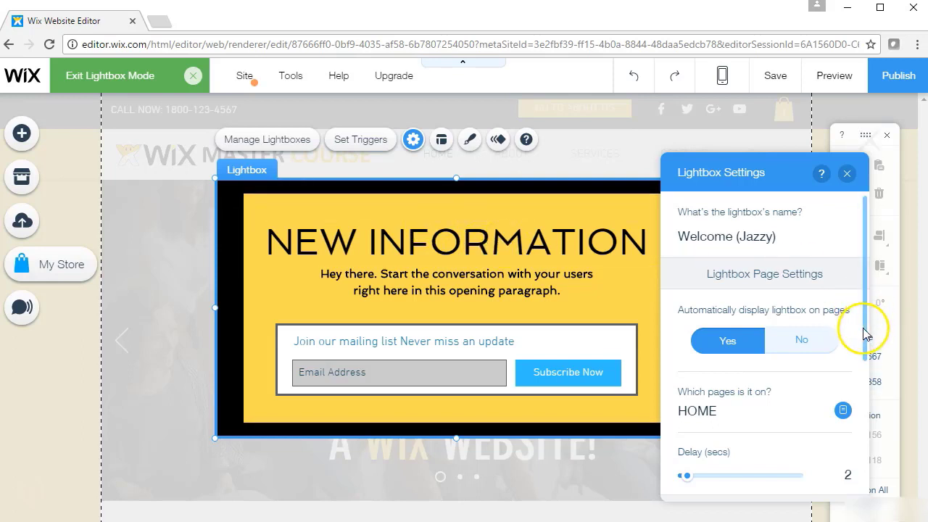
drag(864, 333, 866, 406)
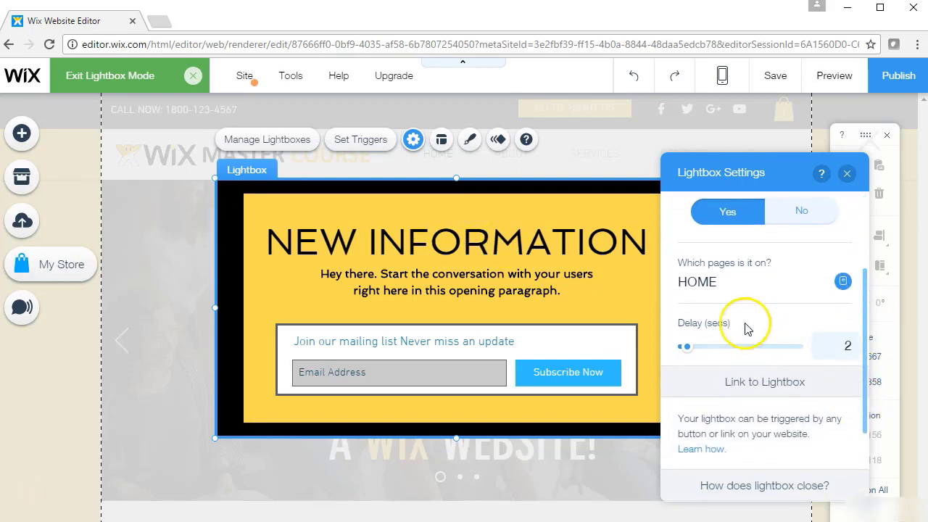
click(725, 285)
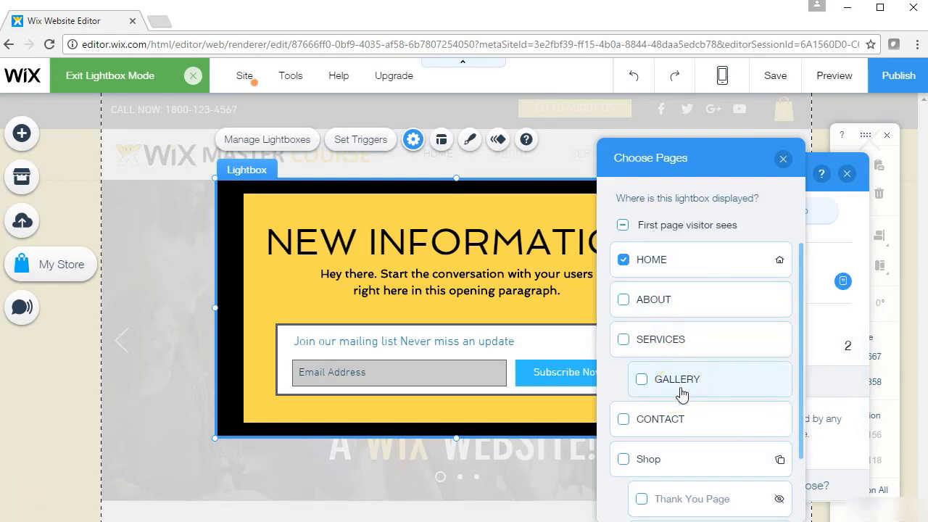
click(692, 272)
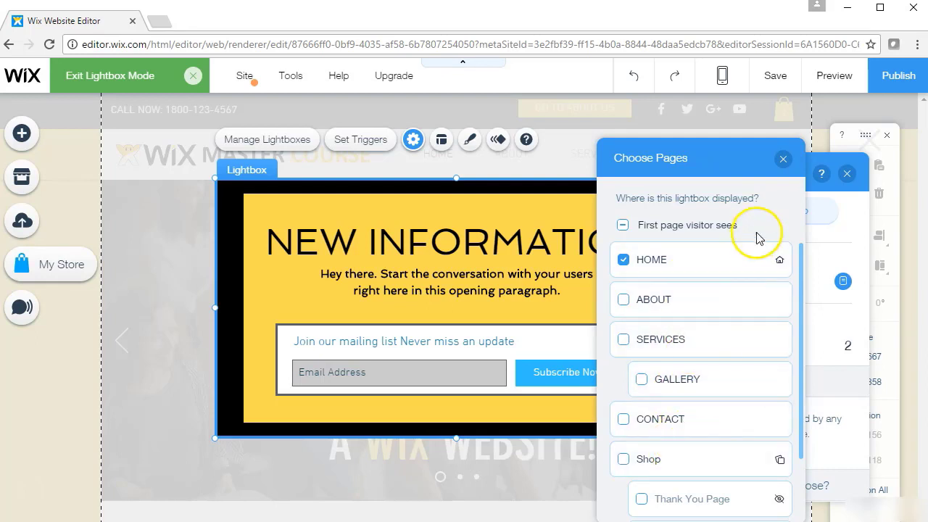
click(783, 159)
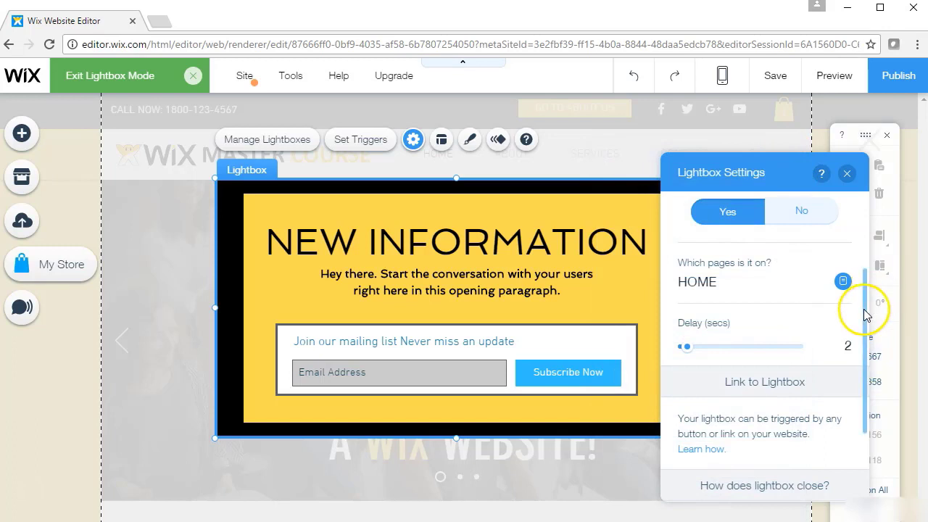
Step: Try a display delay of 5 seconds for the lightbox
scroll(868, 314, down, 1)
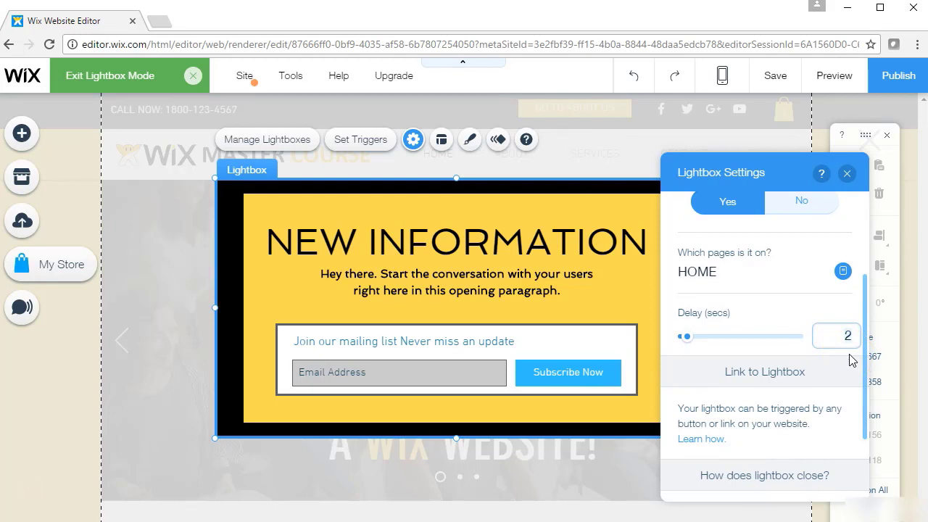
key(BackSpace)
text(5)
click(863, 376)
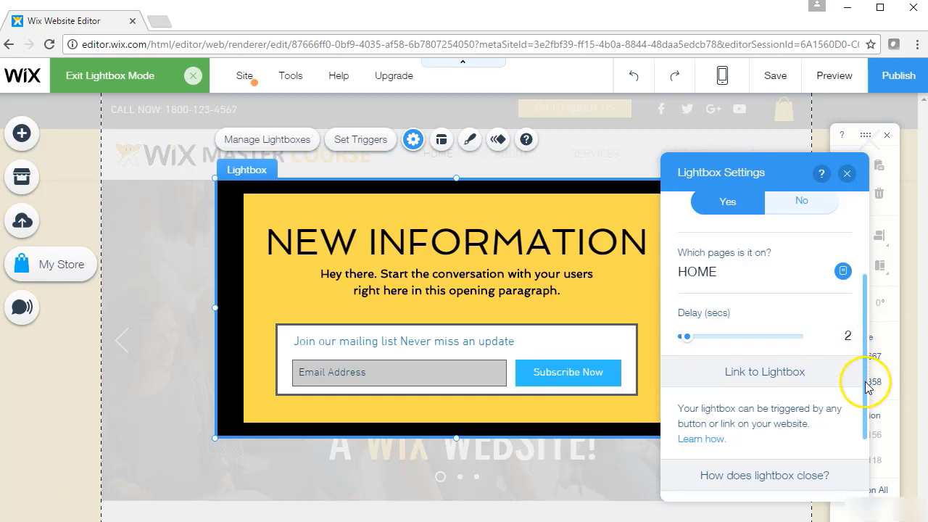
Step: Try out the lightbox's 'Close' button and 'X' icon options, leave only the 'X' icon enabled, and close the settings
drag(866, 382, 868, 471)
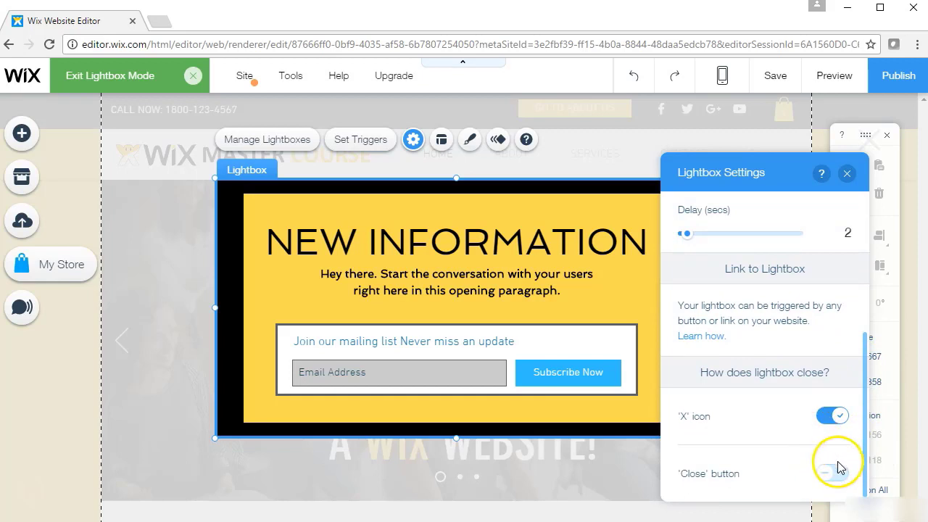
click(835, 472)
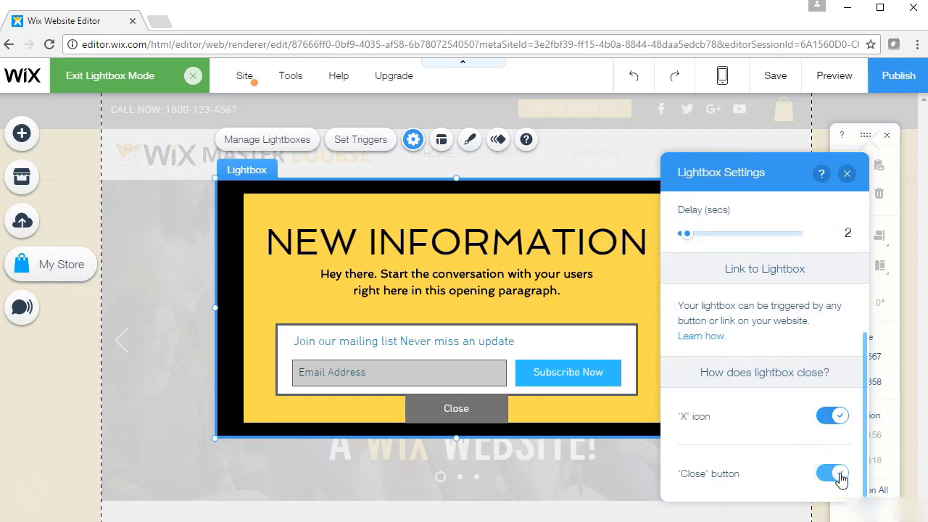
click(835, 474)
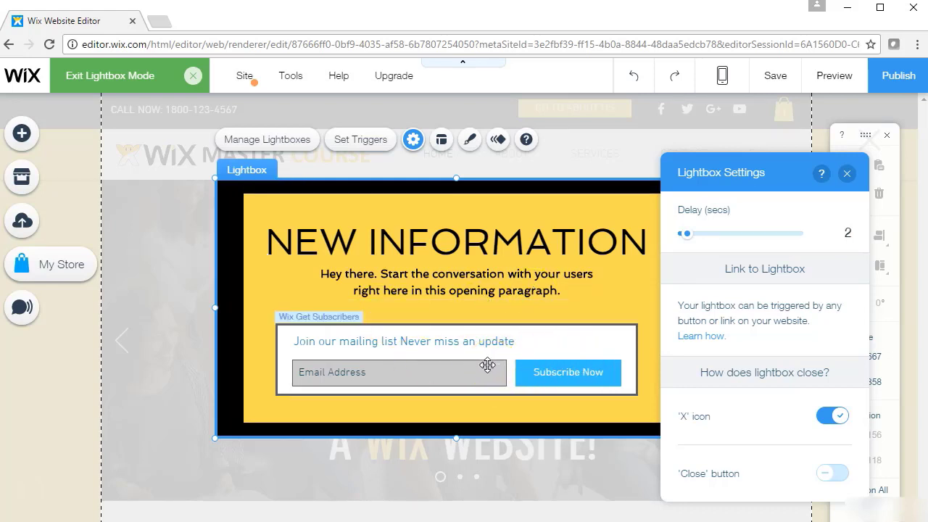
click(856, 334)
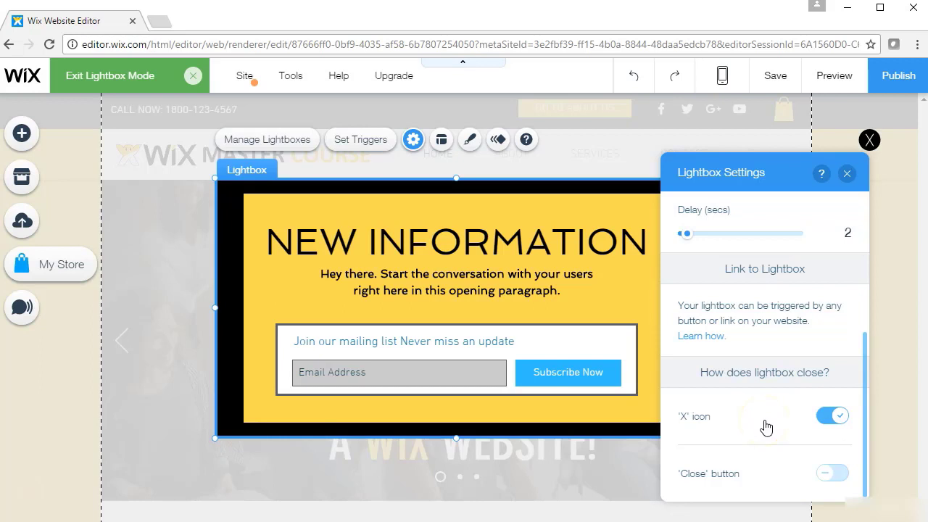
click(830, 419)
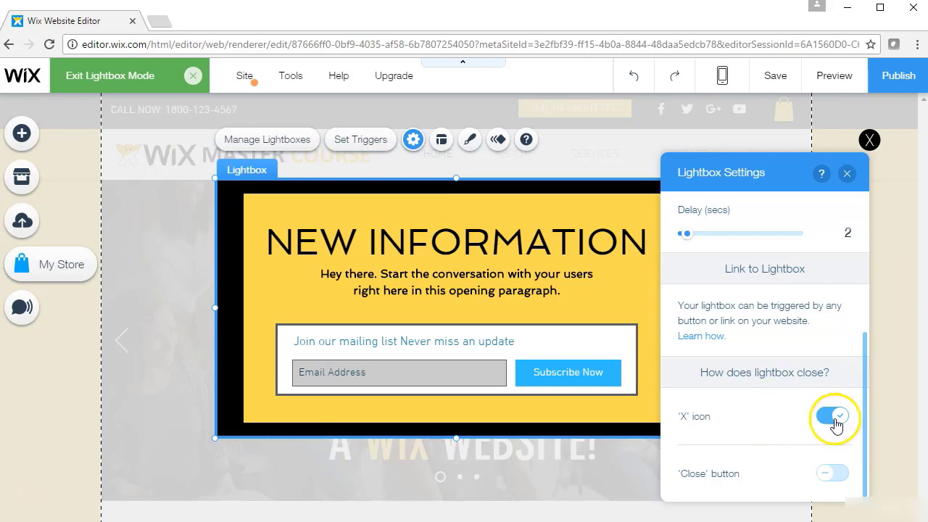
click(834, 475)
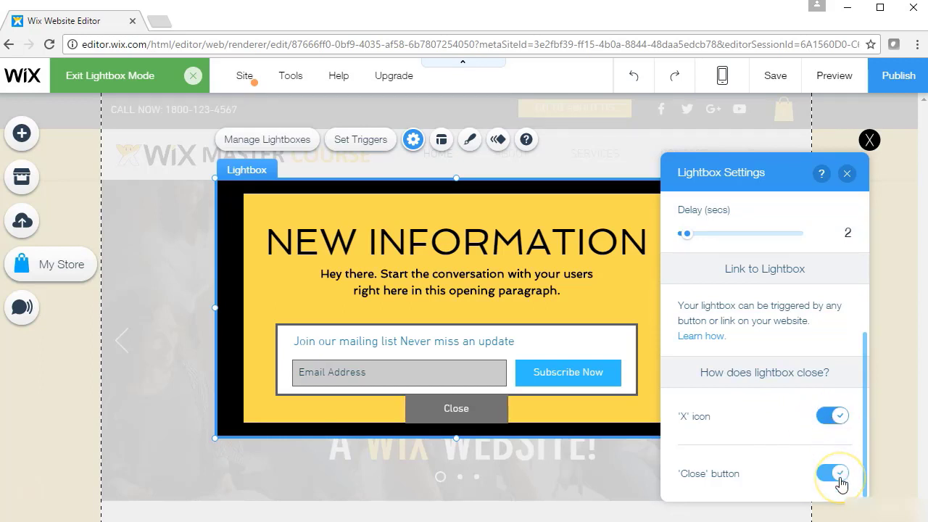
click(838, 476)
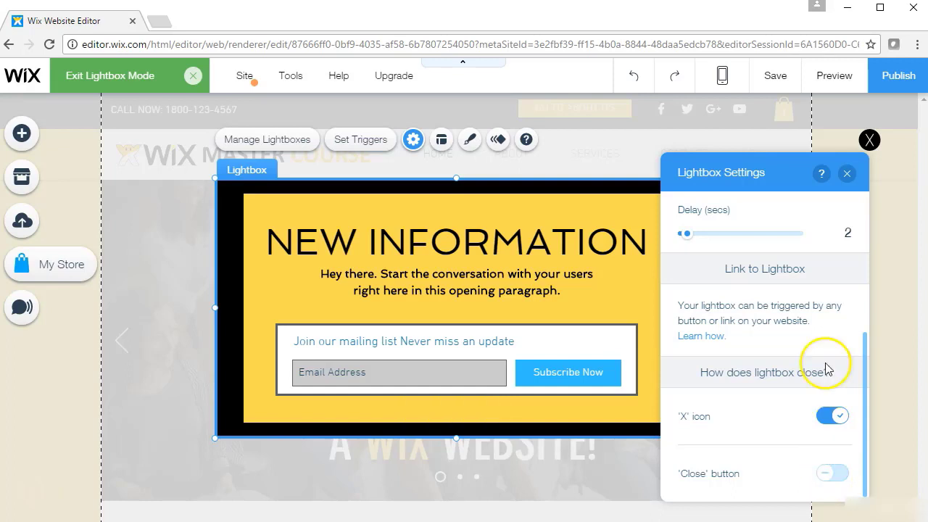
click(846, 177)
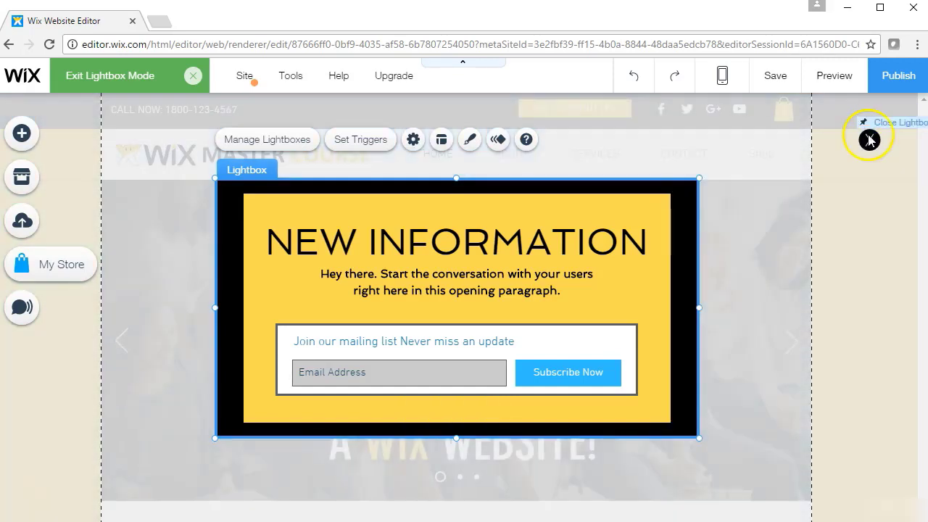
Step: Enlarge the lightbox's round black X close icon to roughly twice its size and deselect it
click(869, 139)
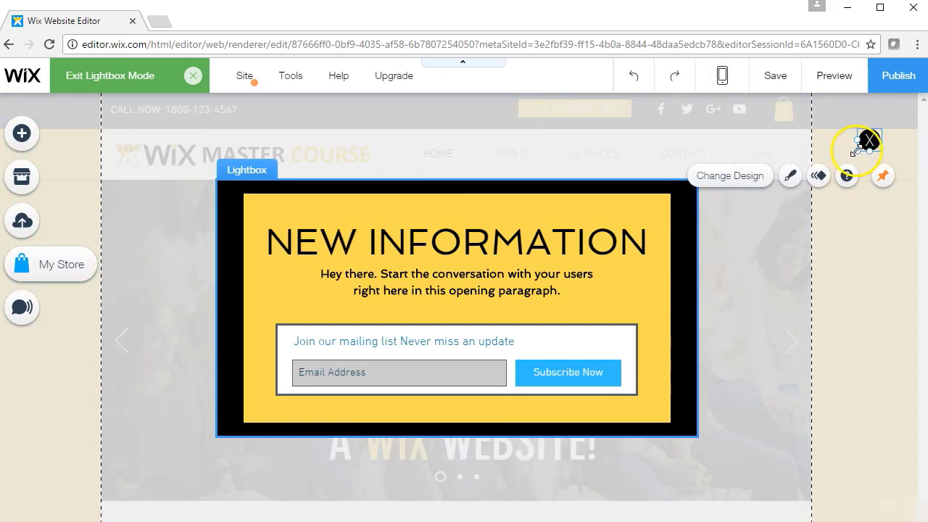
drag(853, 150, 822, 181)
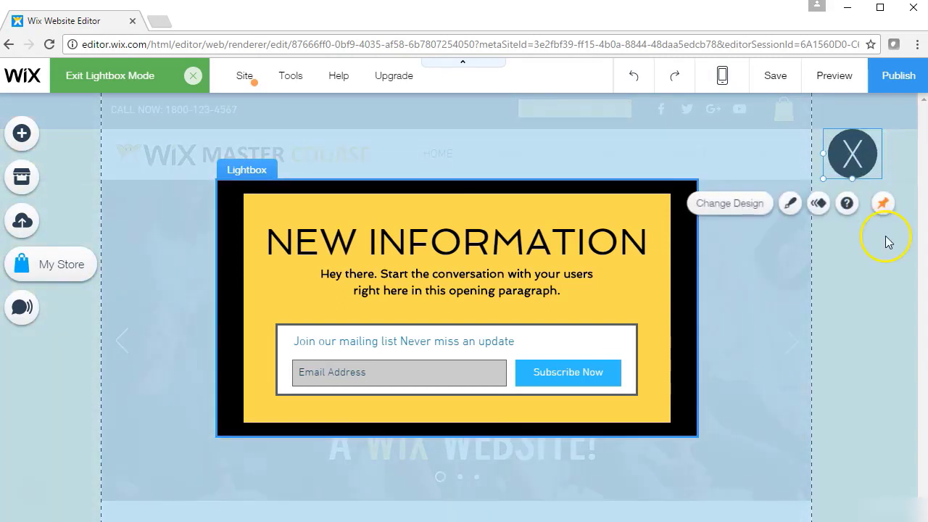
click(872, 264)
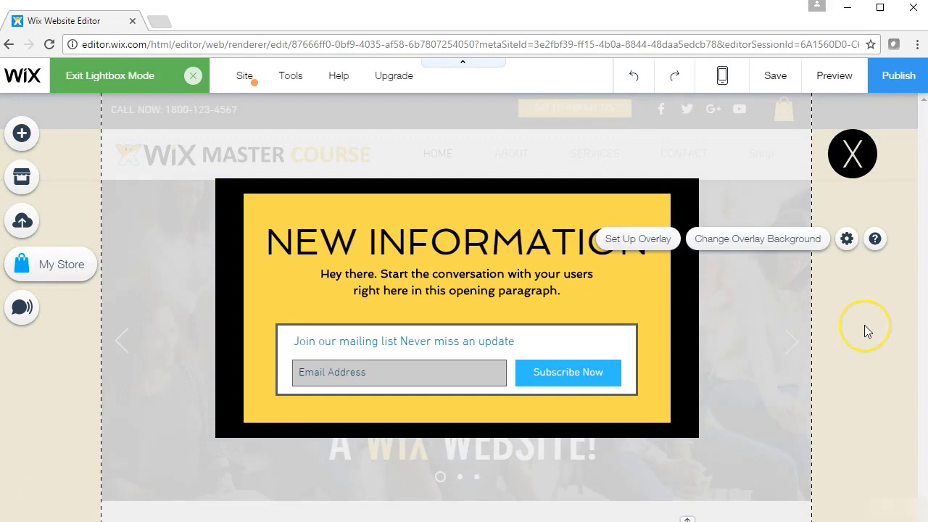
click(861, 355)
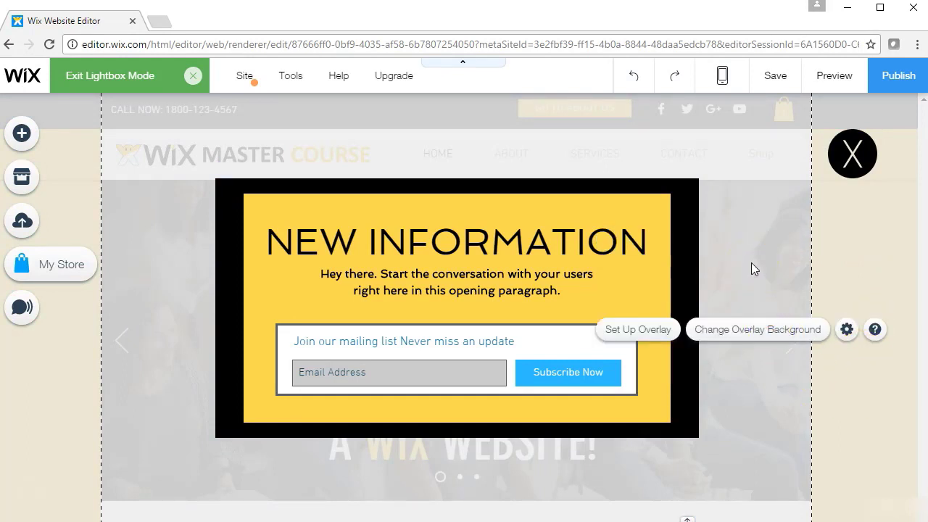
Step: Preview the site, test the lightbox's email field with "asdfasdf", clear it, close the lightbox with its X icon and return to editing
click(842, 85)
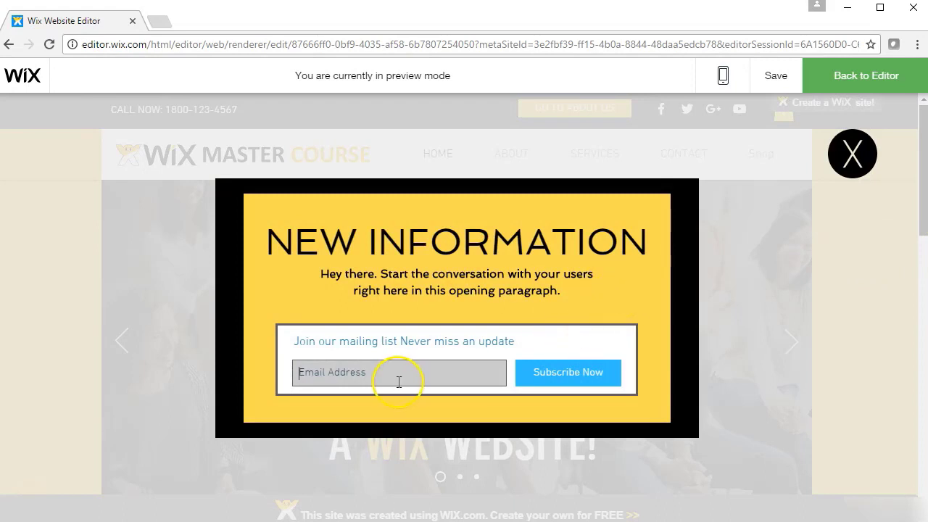
text(asdfasdf)
key(BackSpace)
key(BackSpace)
key(BackSpace)
key(BackSpace)
key(BackSpace)
key(BackSpace)
key(BackSpace)
key(BackSpace)
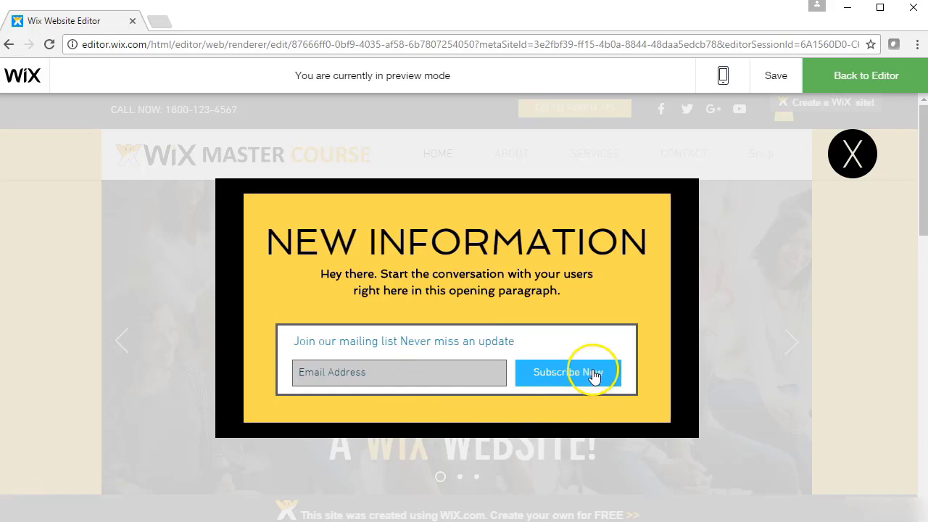
click(859, 159)
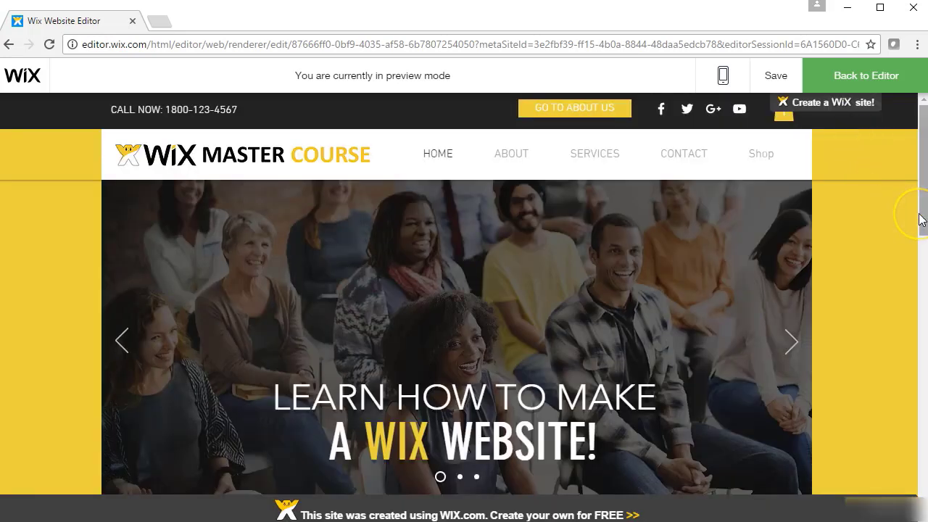
click(839, 76)
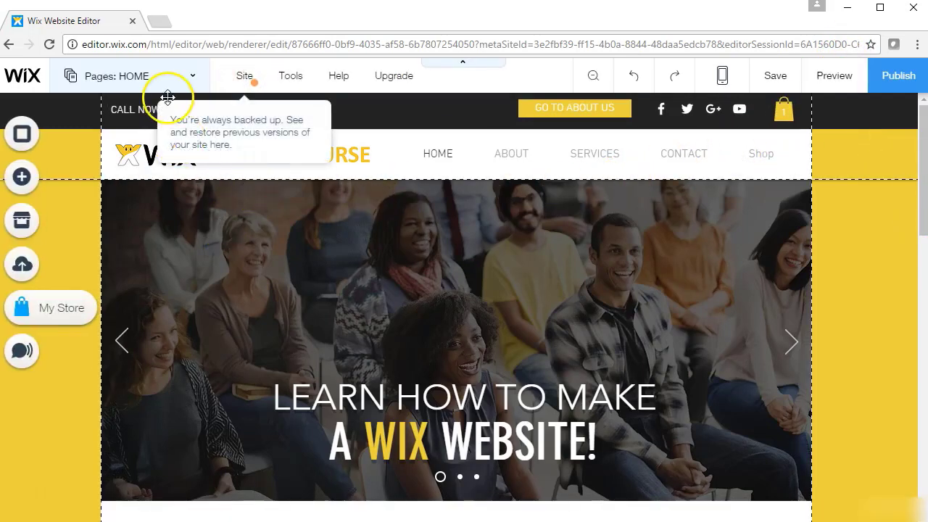
Step: Reopen the Welcome (Jazzy) lightbox for editing from the site's list of lightboxes
click(155, 78)
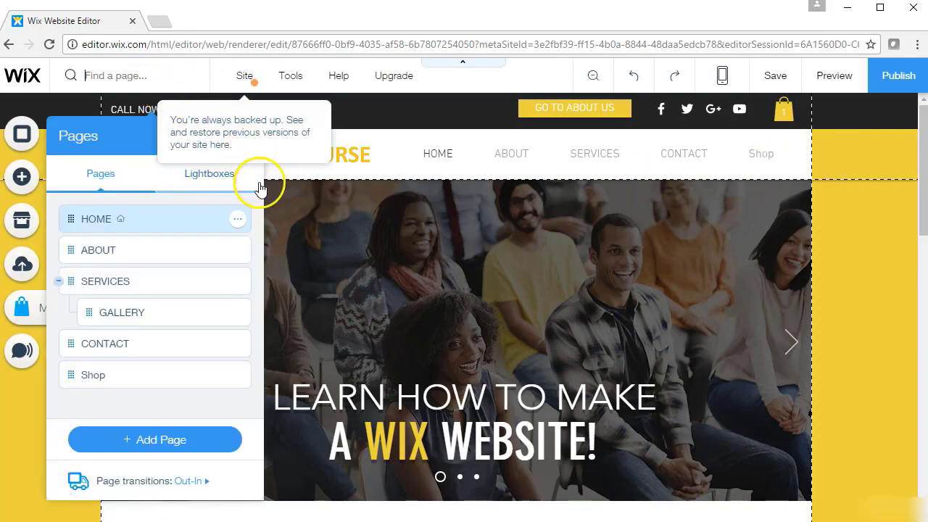
click(221, 186)
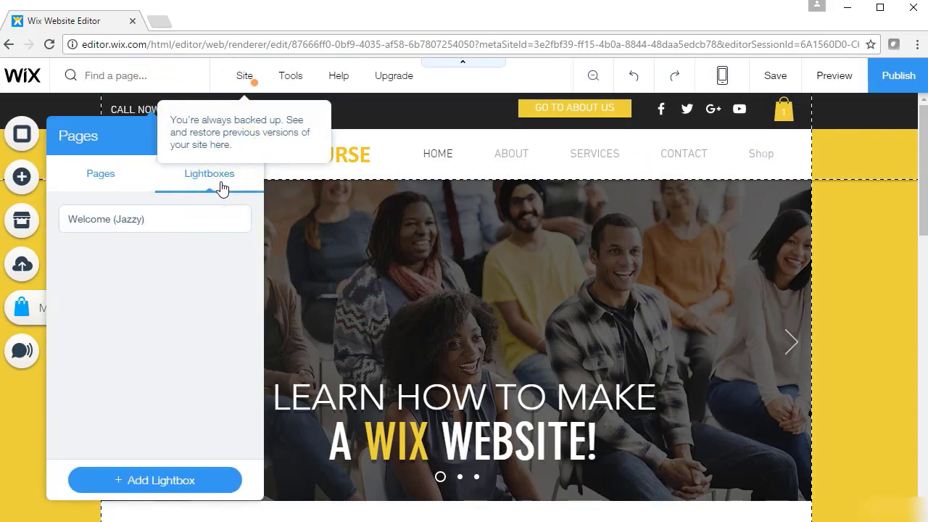
click(166, 220)
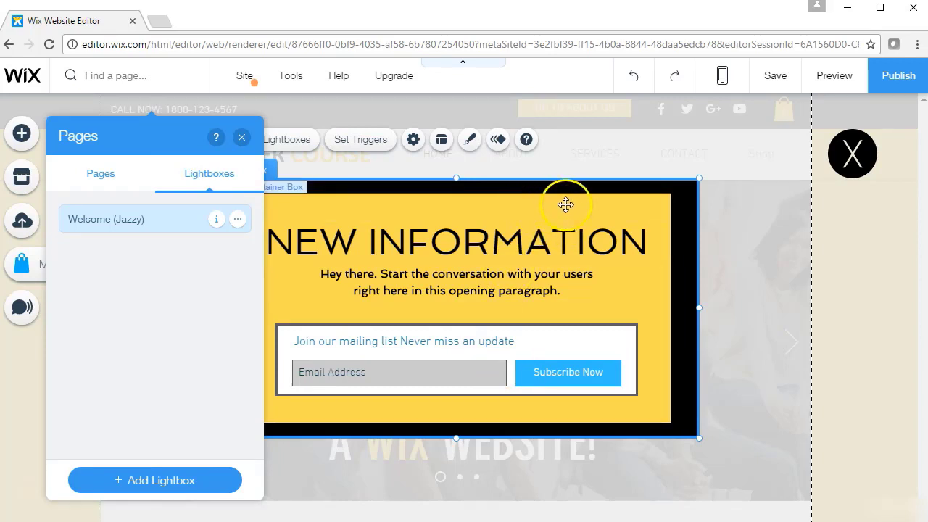
Step: Add another Welcome (Jazzy) lightbox from the welcome templates and set it to display automatically on the Shop page
click(196, 487)
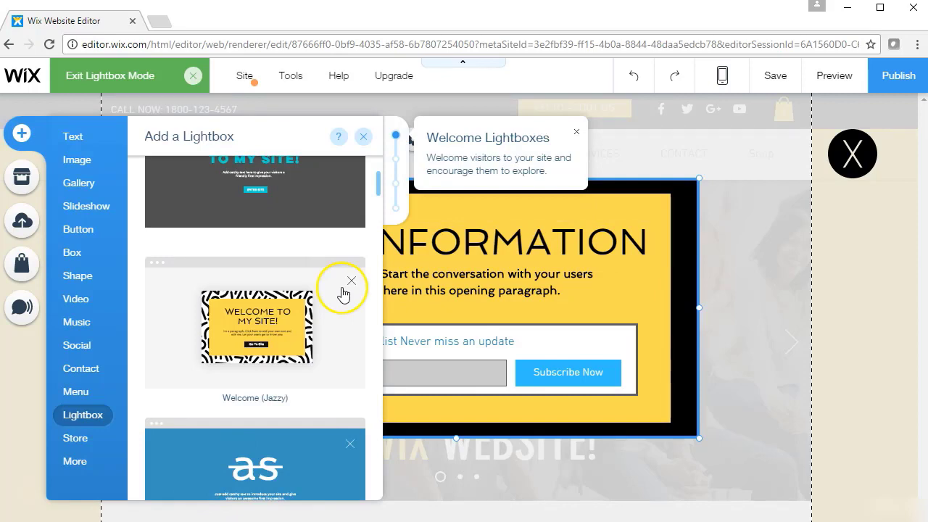
click(310, 332)
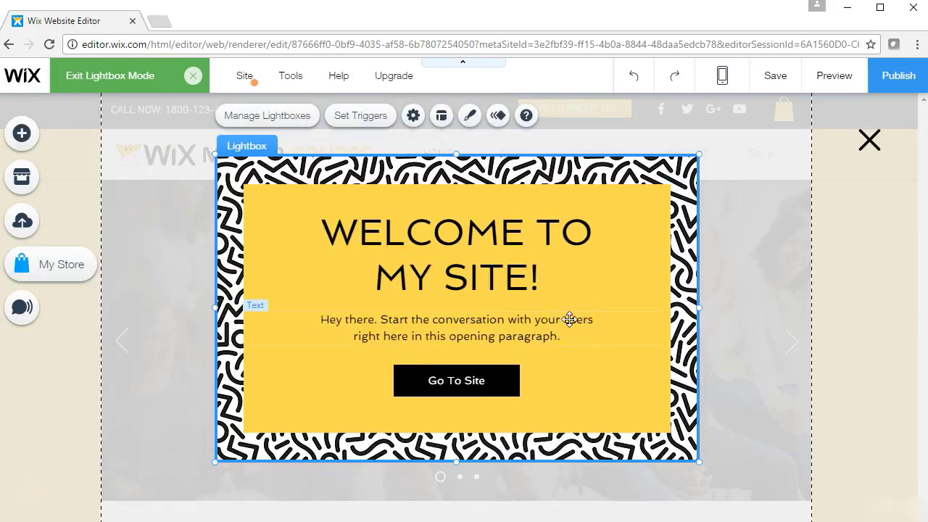
click(410, 116)
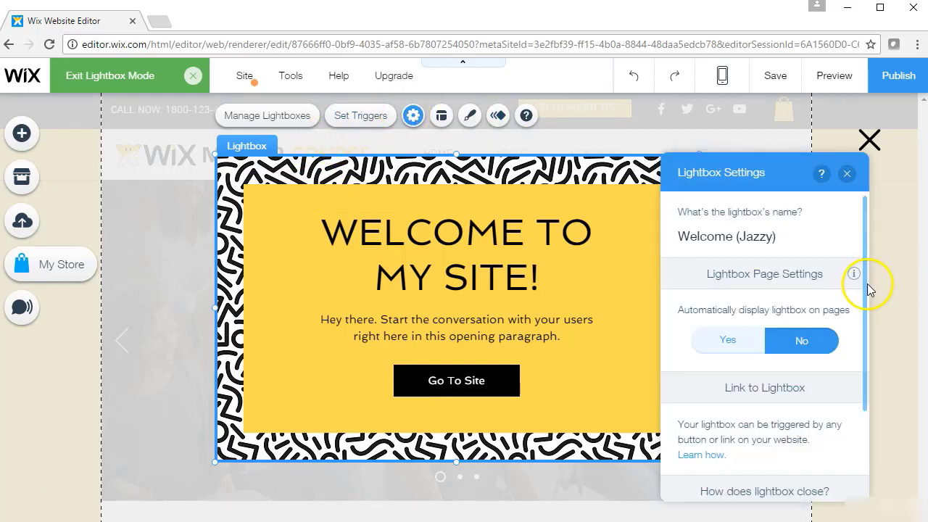
drag(864, 316, 864, 347)
click(712, 303)
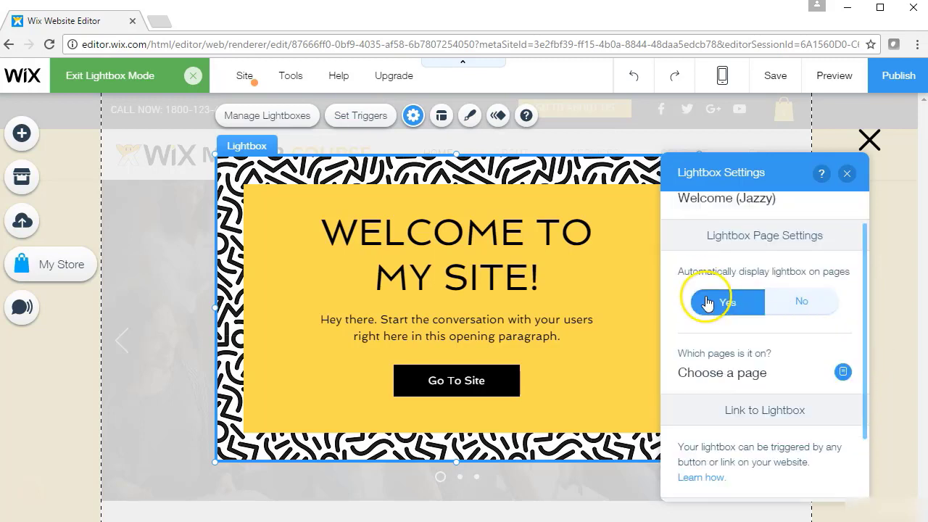
click(752, 371)
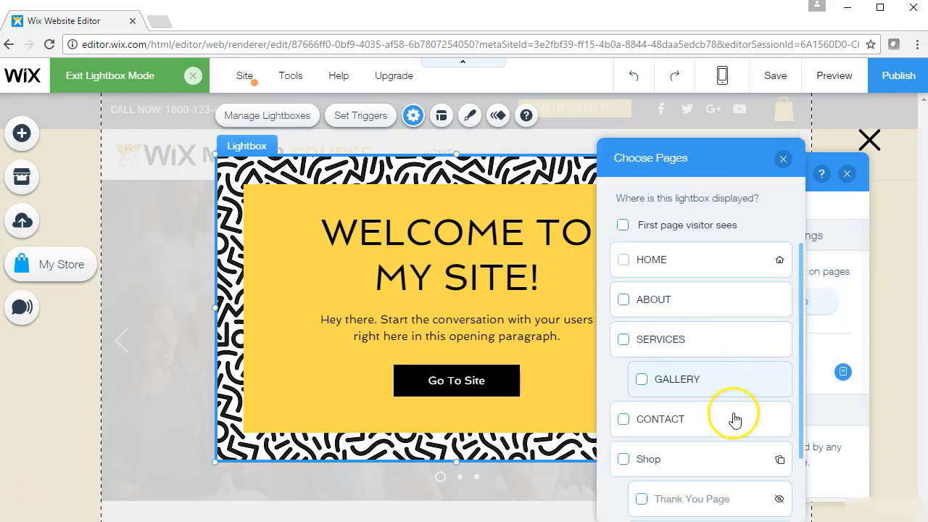
click(641, 464)
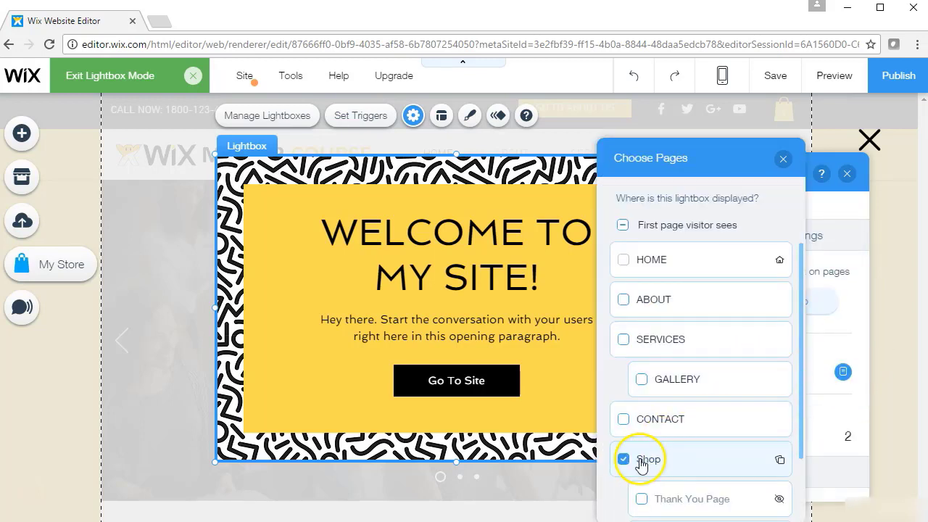
click(782, 158)
click(846, 173)
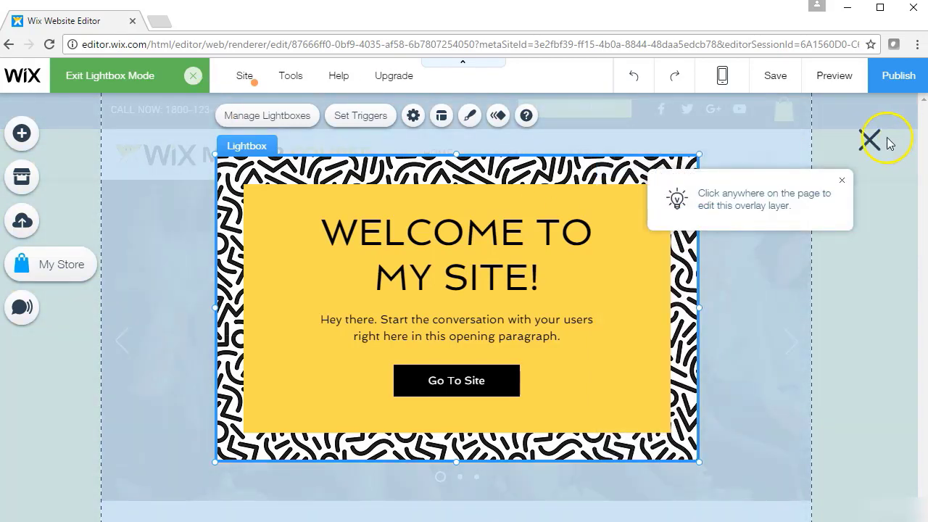
Step: Exit lightbox mode, dismiss the tip, check the site's list of lightboxes, and return to the home page
click(192, 77)
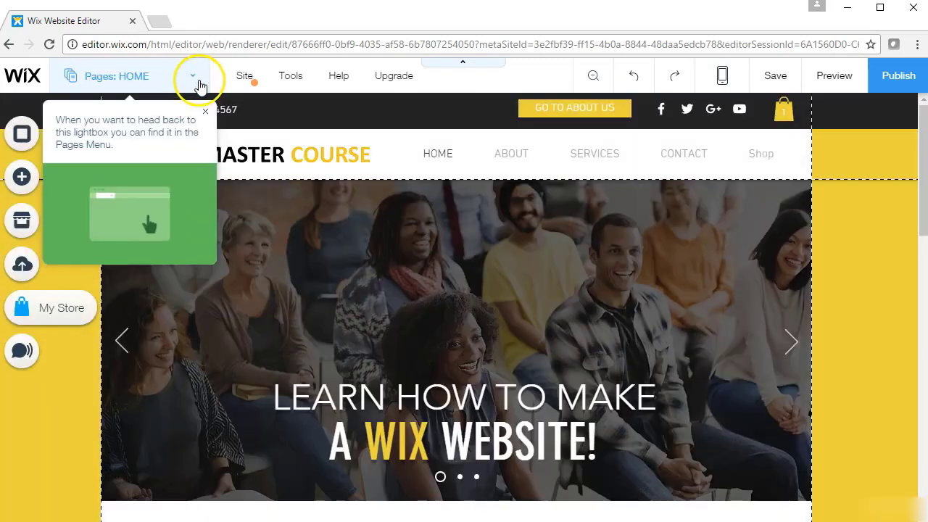
click(204, 113)
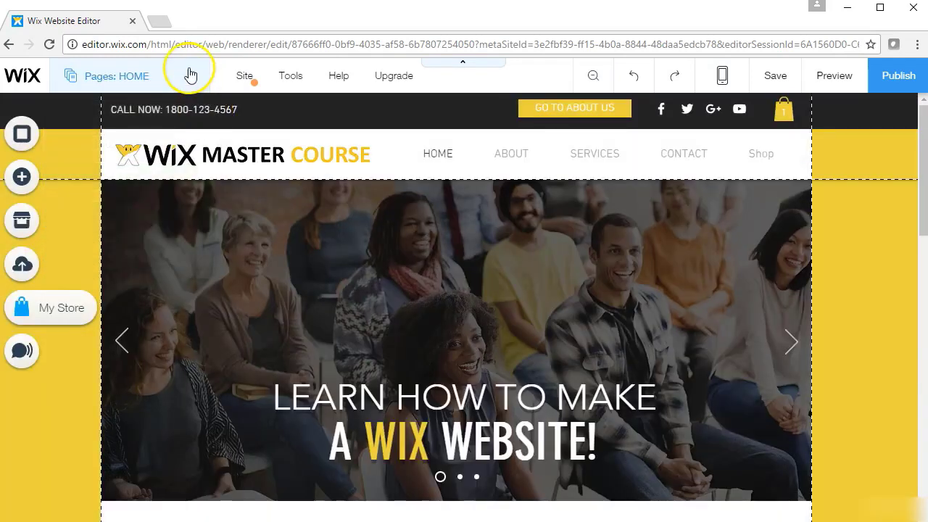
click(201, 172)
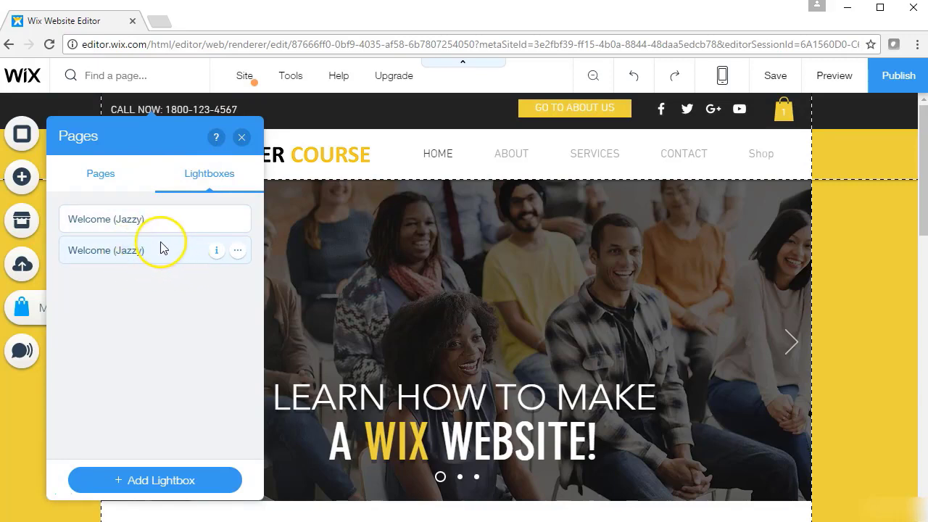
click(479, 274)
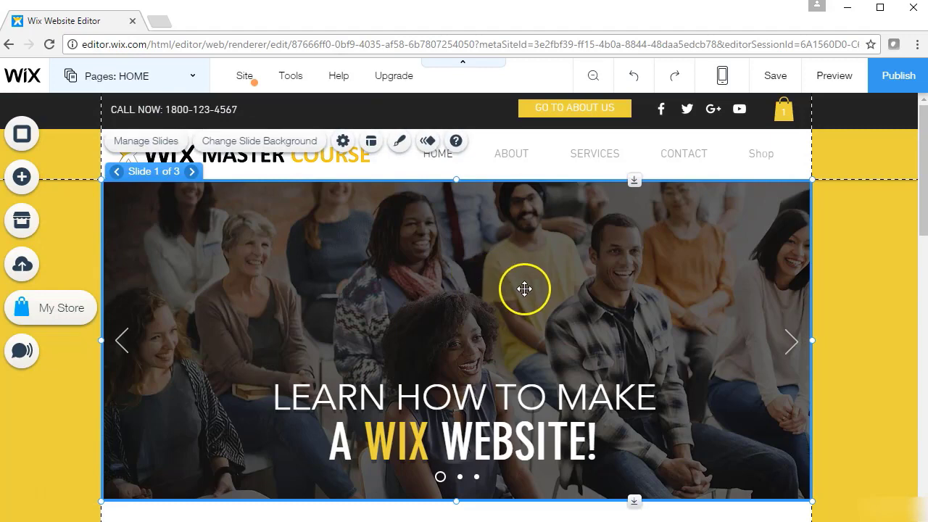